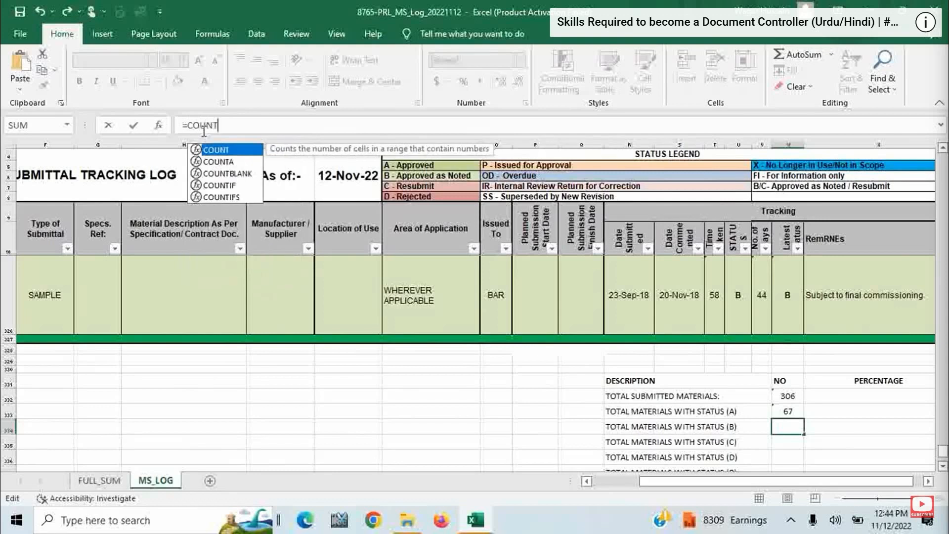
- Enter =COUNTIF(W12:W326,"B") as the number of materials with status (B) in the summary table
type("IF(")
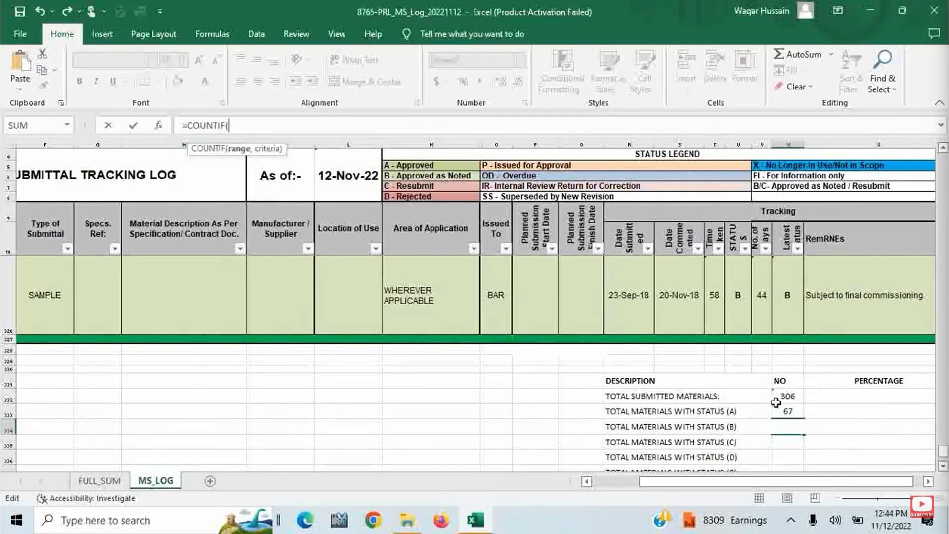
type("W")
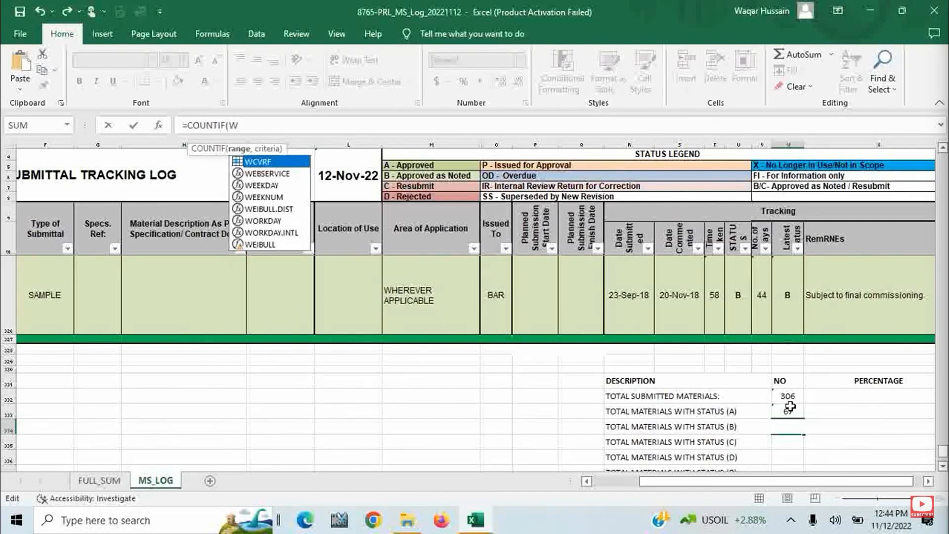
type("12")
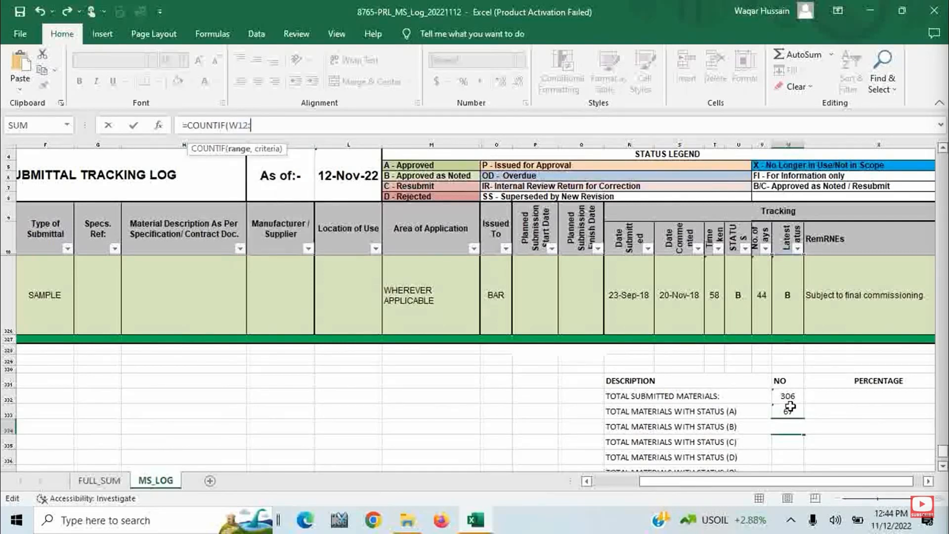
type(":W326")
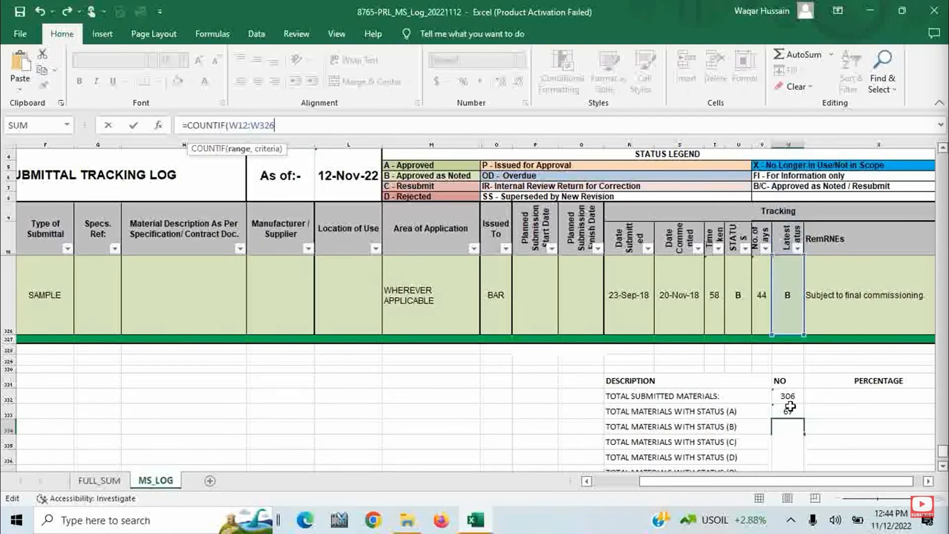
type(",")
type("\"B\")")
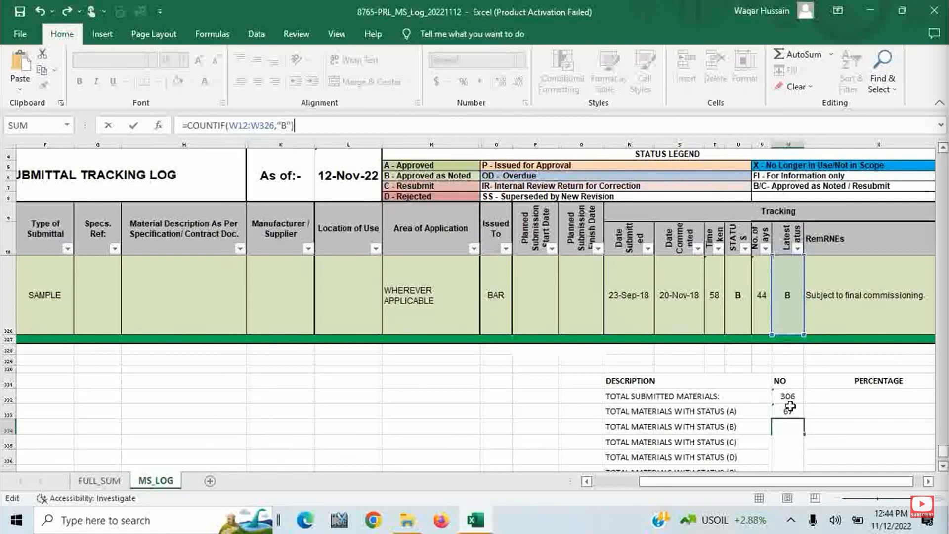
key("Return")
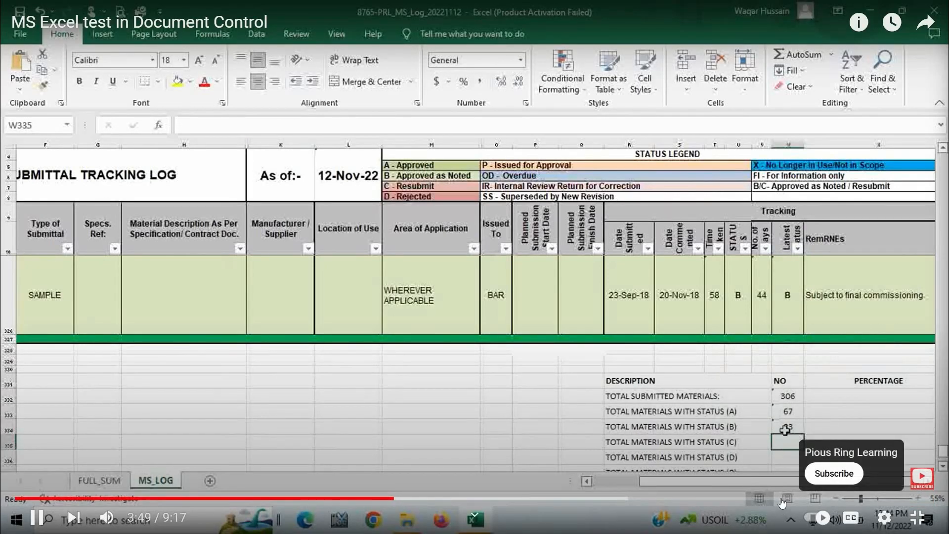
left_click(782, 498)
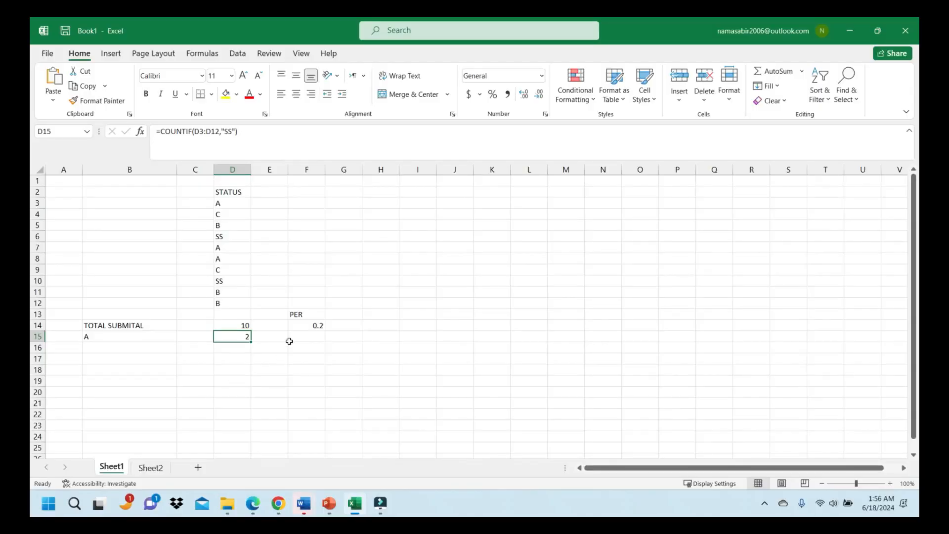
- Examine the status codes listed under the STATUS heading in column D of Sheet1
left_click(316, 253)
left_click(536, 264)
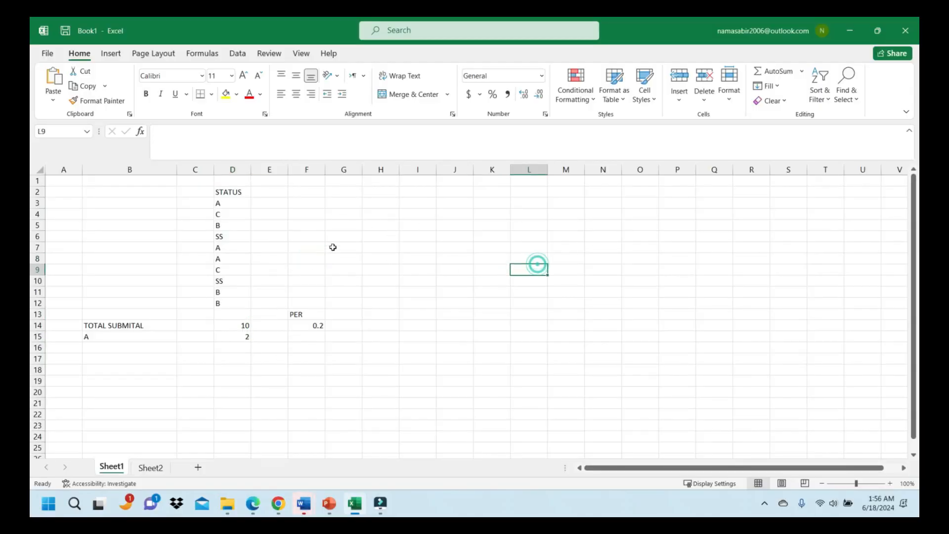
left_click(286, 256)
left_click(255, 204)
left_click(227, 194)
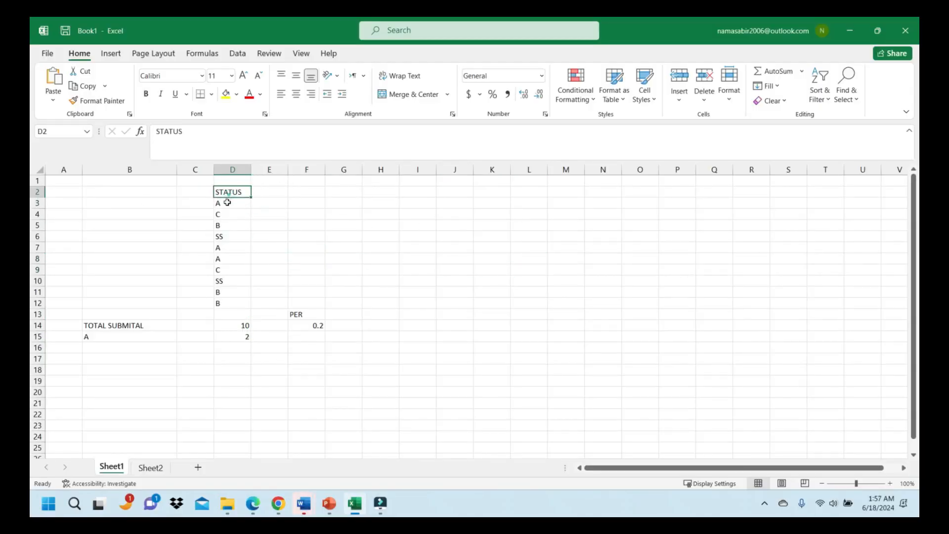
left_click(225, 203)
left_click(225, 216)
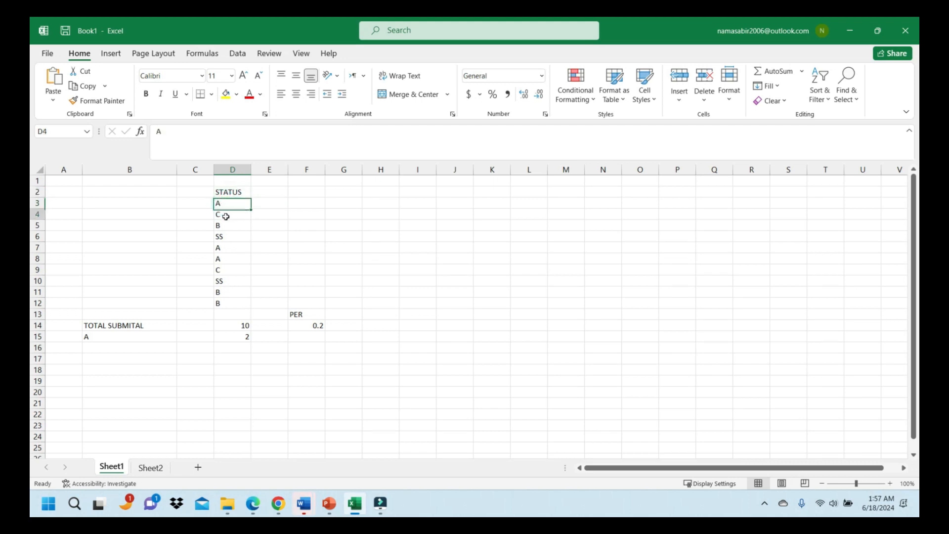
left_click(243, 225)
left_click(224, 238)
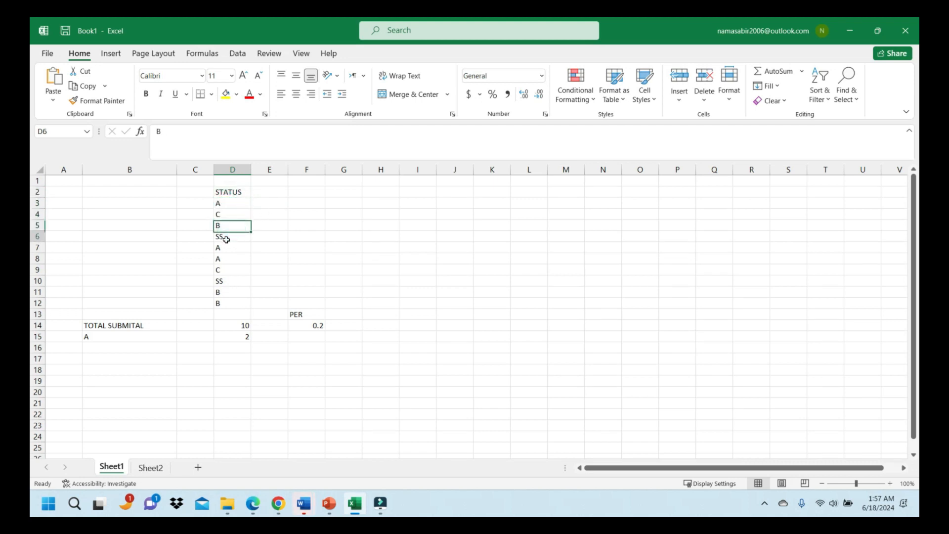
left_click_drag(243, 210, 239, 283)
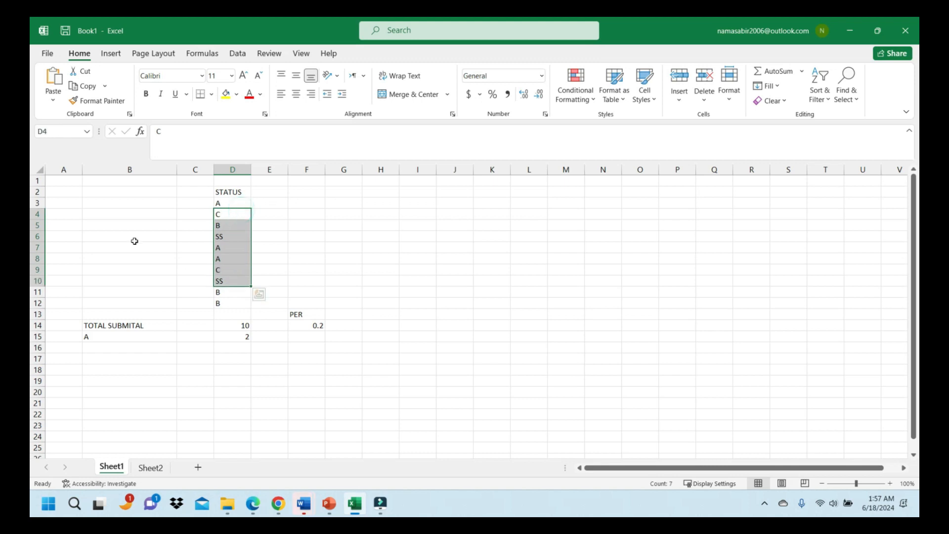
left_click(124, 227)
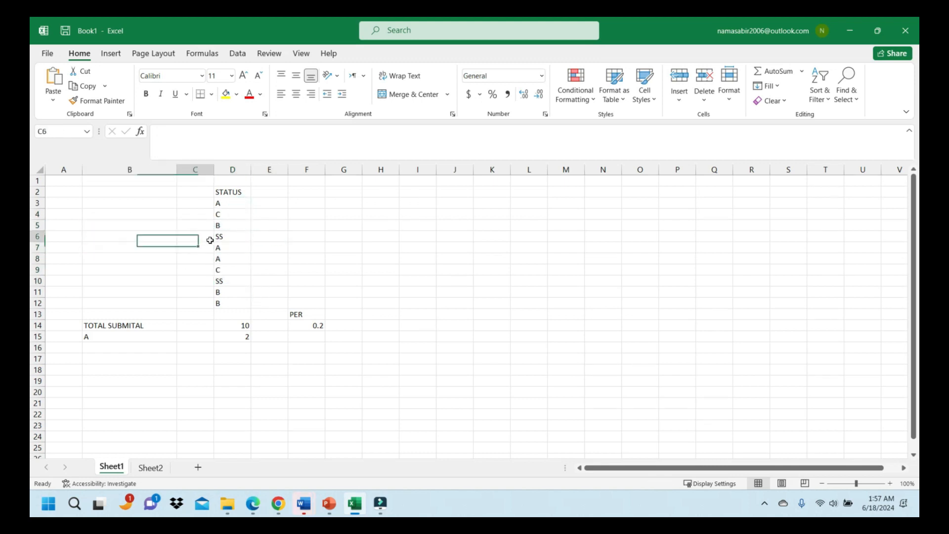
left_click(274, 238)
left_click(290, 290)
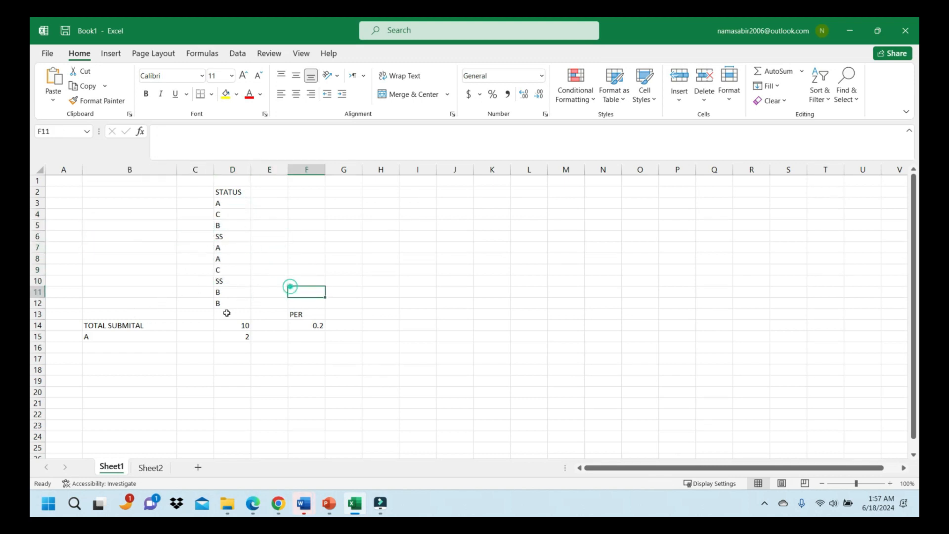
- Inspect the formulas in D14 and D15 that count the total submittals and a single status
left_click(227, 325)
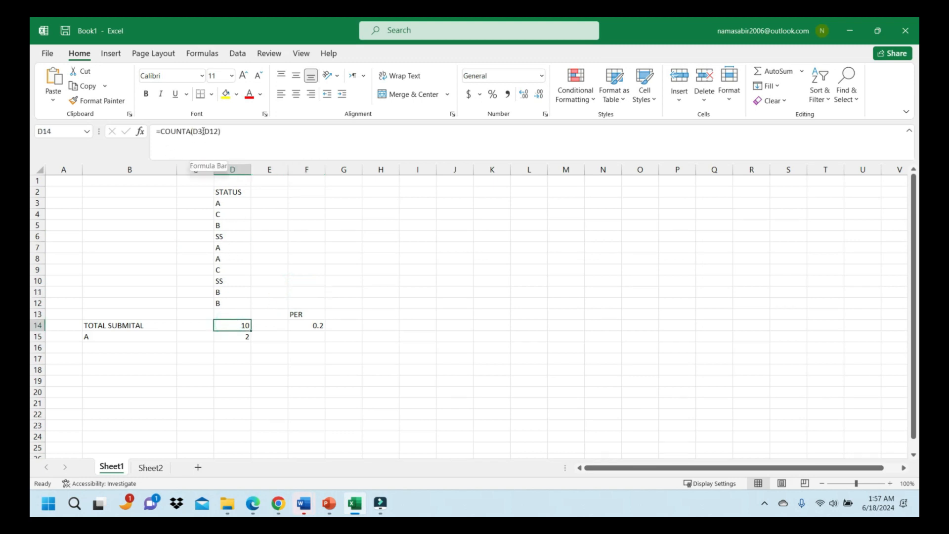
left_click(267, 303)
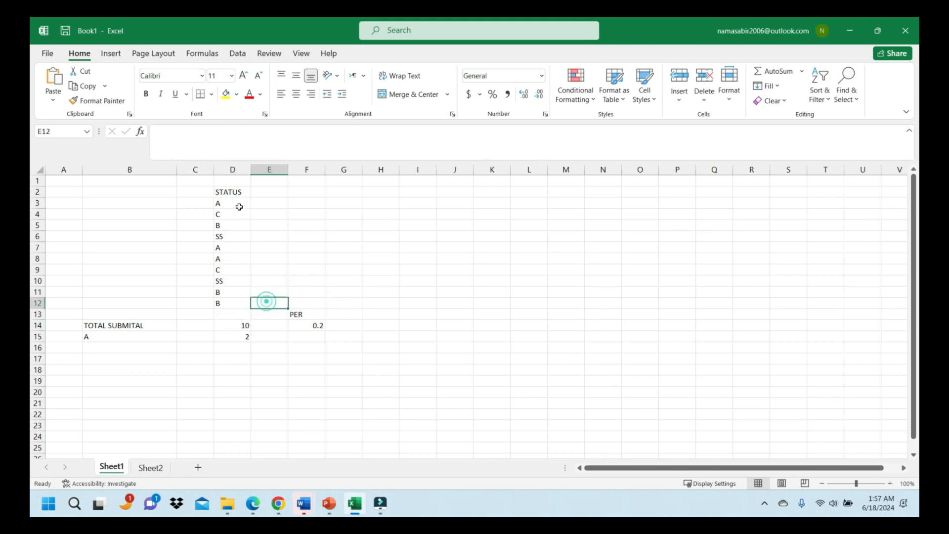
left_click(223, 302)
left_click(99, 346)
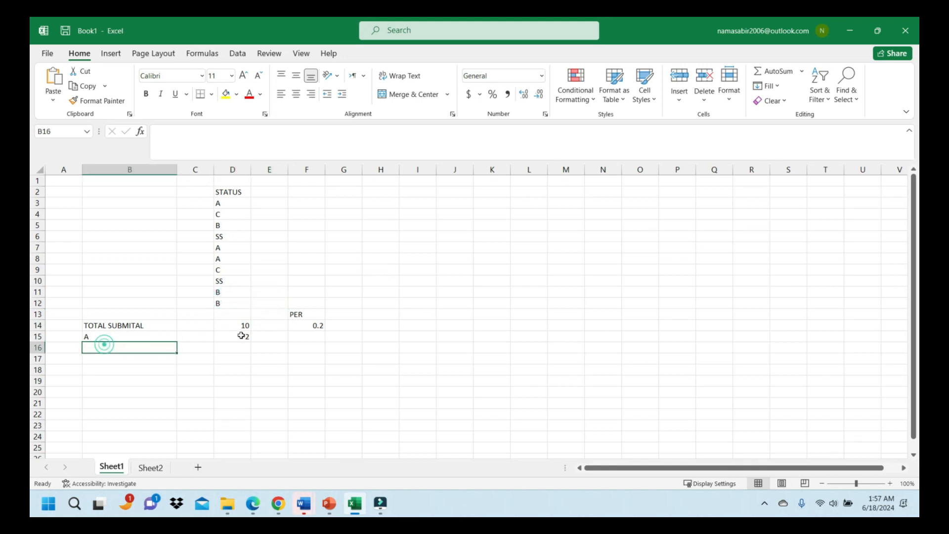
left_click(237, 337)
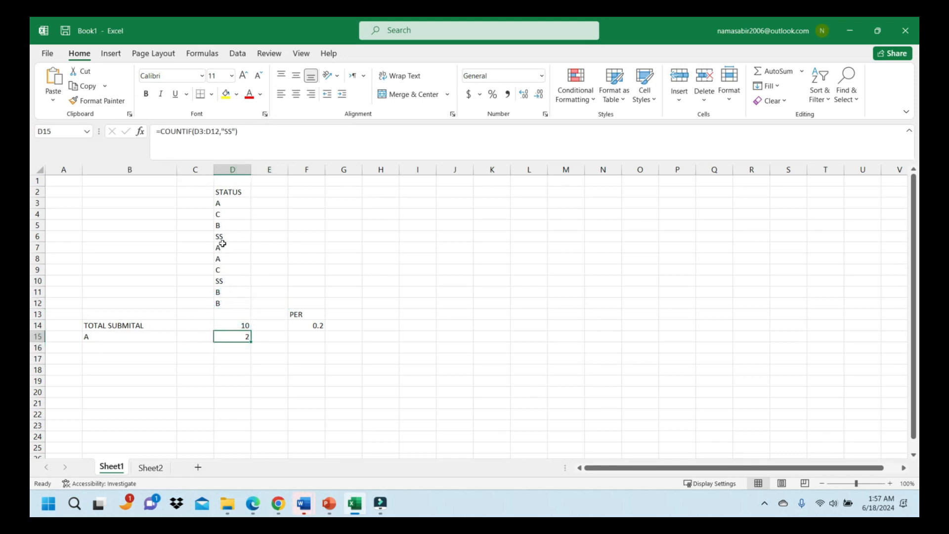
left_click(277, 232)
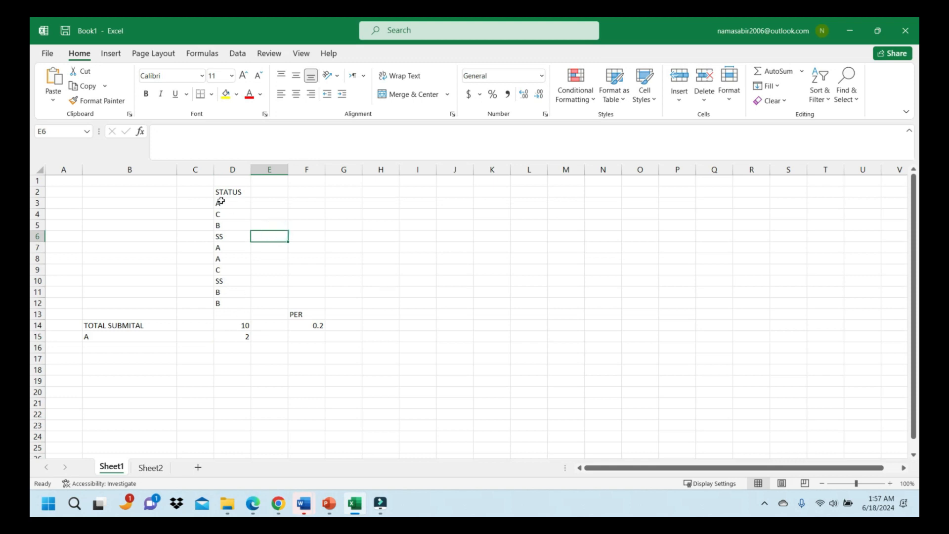
- Enter =COUNTIF(D3:D12,"C") in cell D16 to count the submittals with status C
left_click(245, 347)
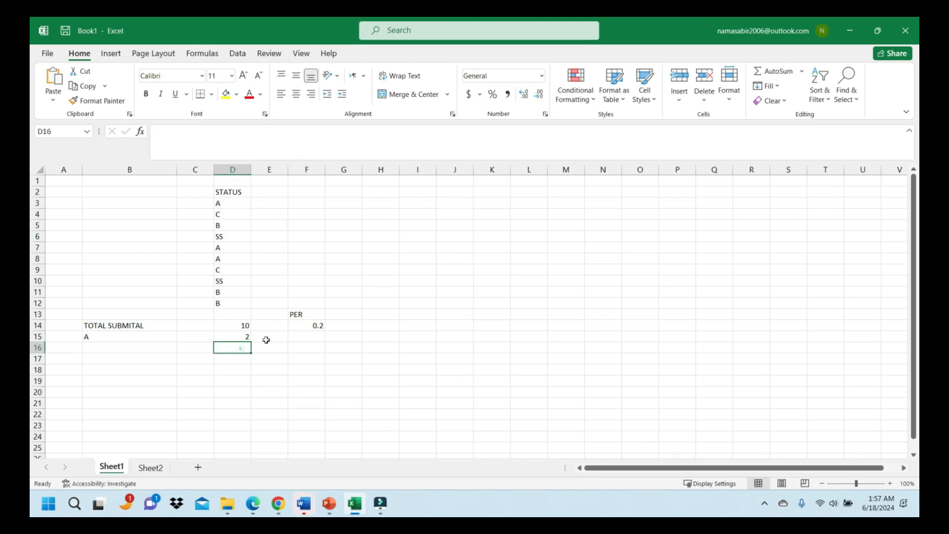
type("=COUNTIF")
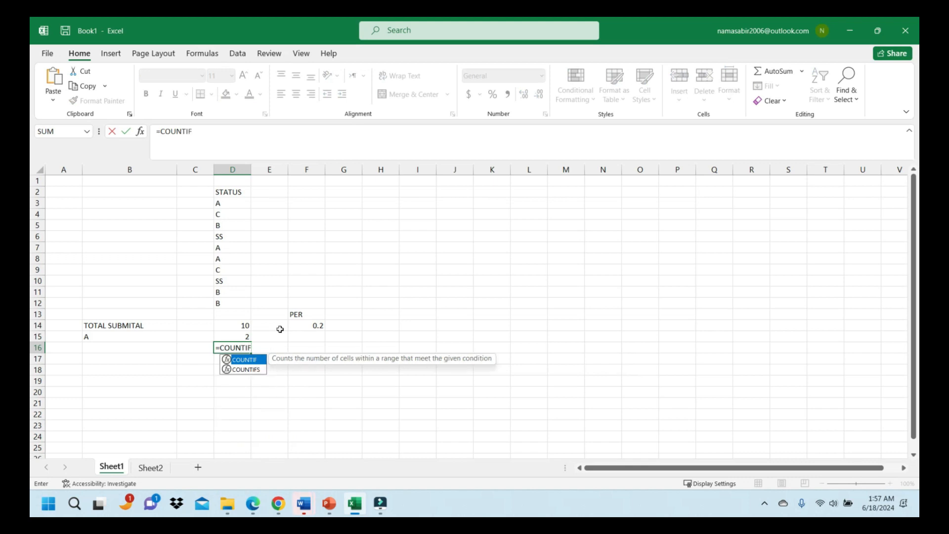
type("(")
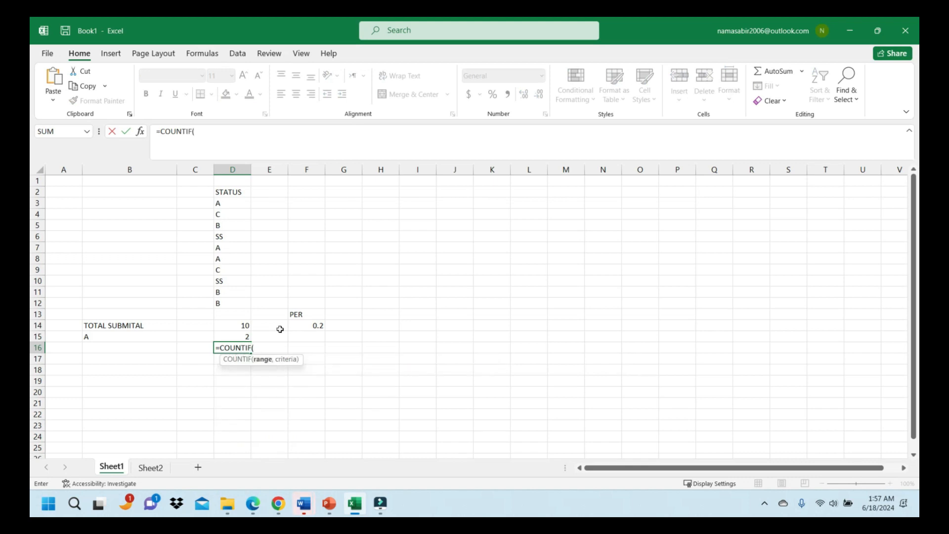
left_click_drag(232, 204, 231, 299)
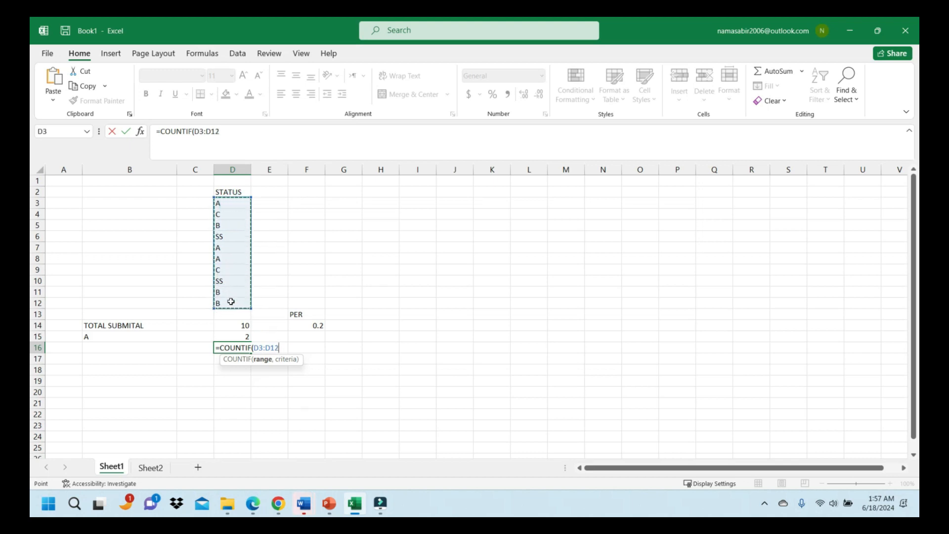
type(".")
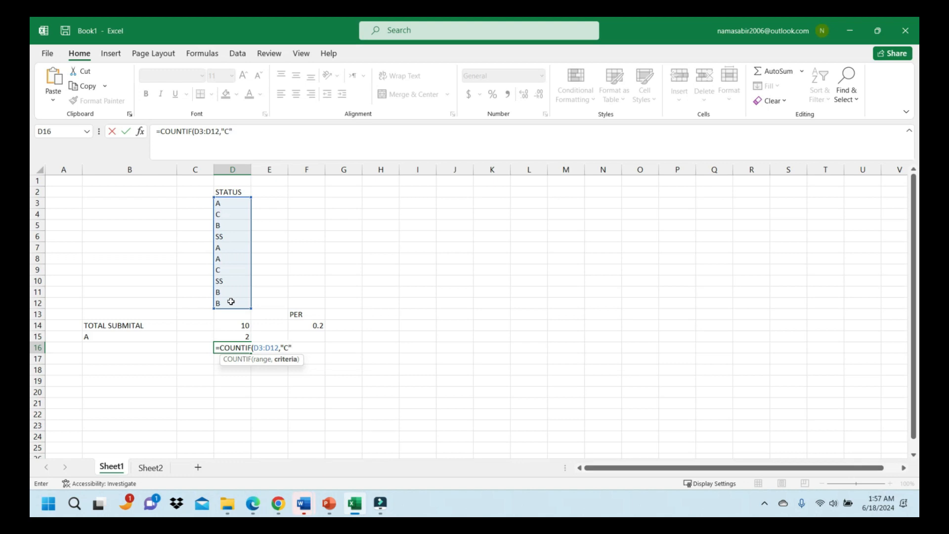
type(")")
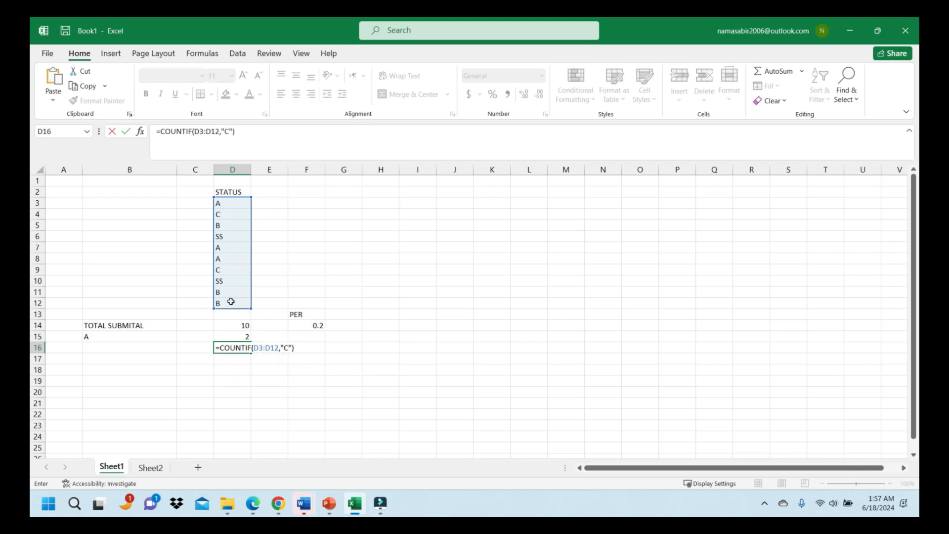
key("Return")
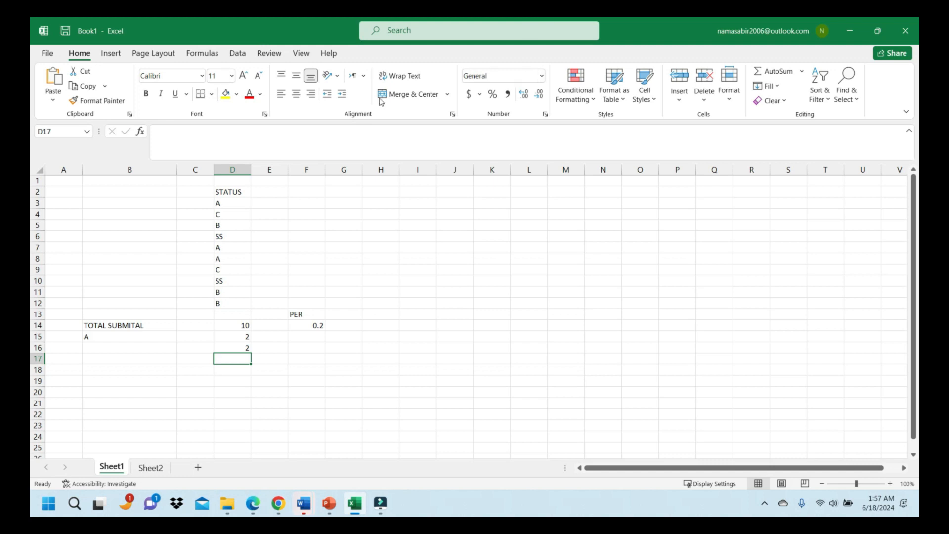
left_click(222, 347)
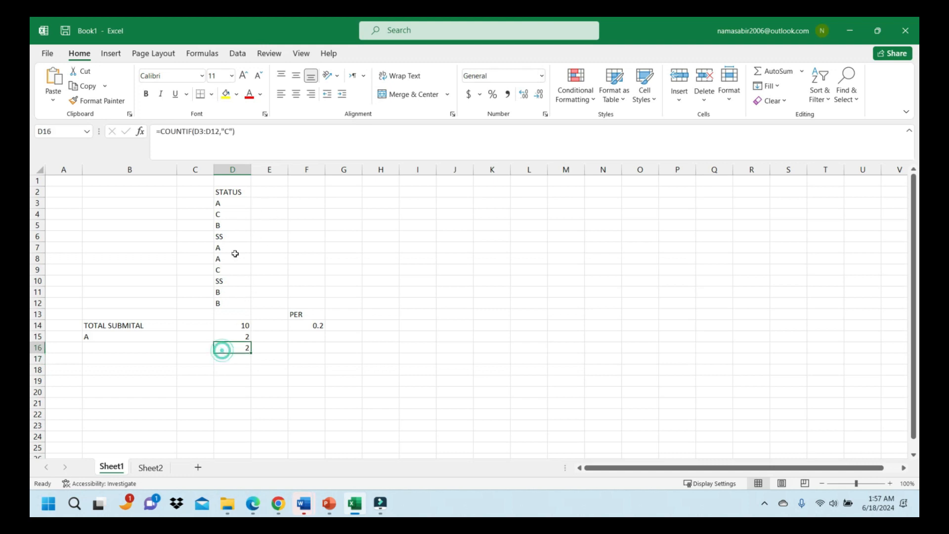
left_click(236, 322)
left_click(281, 354)
left_click(233, 346)
left_click(296, 354)
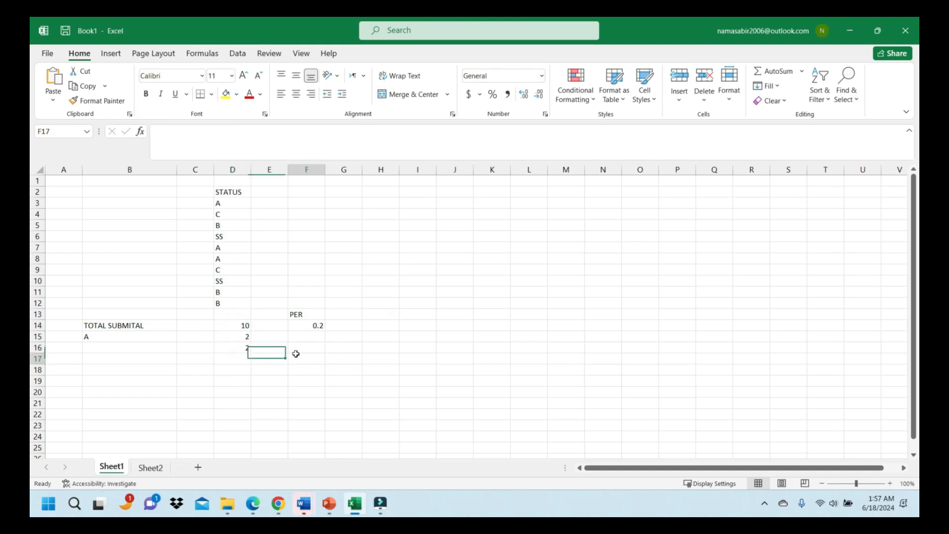
left_click(318, 326)
left_click(284, 363)
- Calculate the status C share of total submittals in cell F16 with =D16/D14
left_click(301, 348)
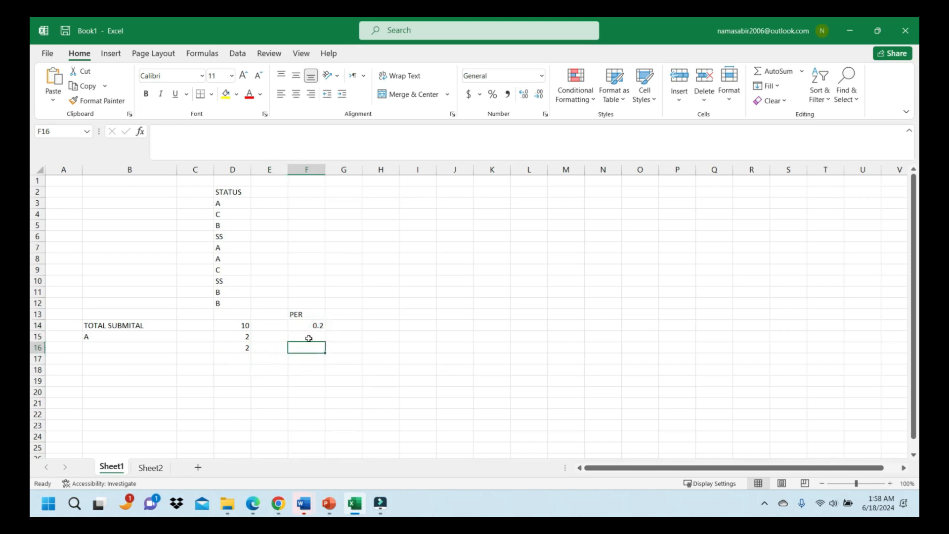
type("=")
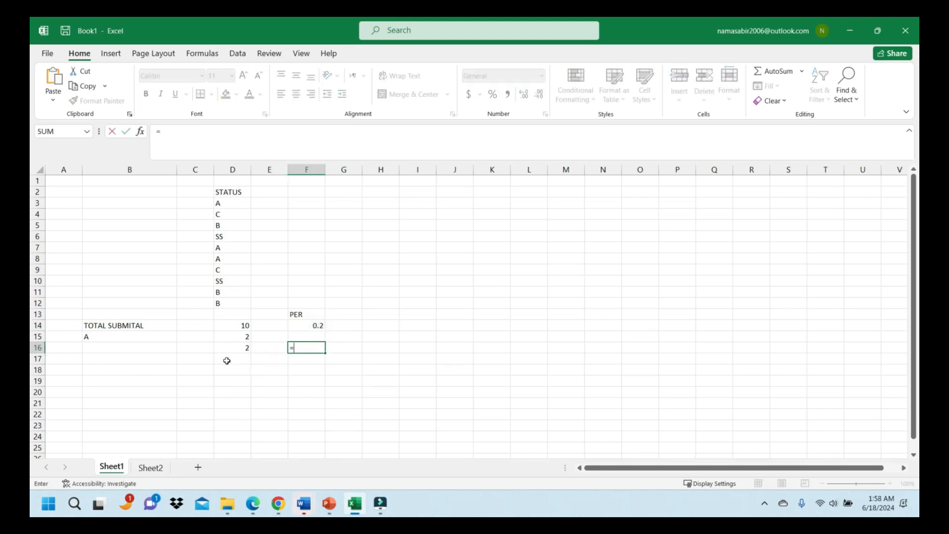
left_click(235, 346)
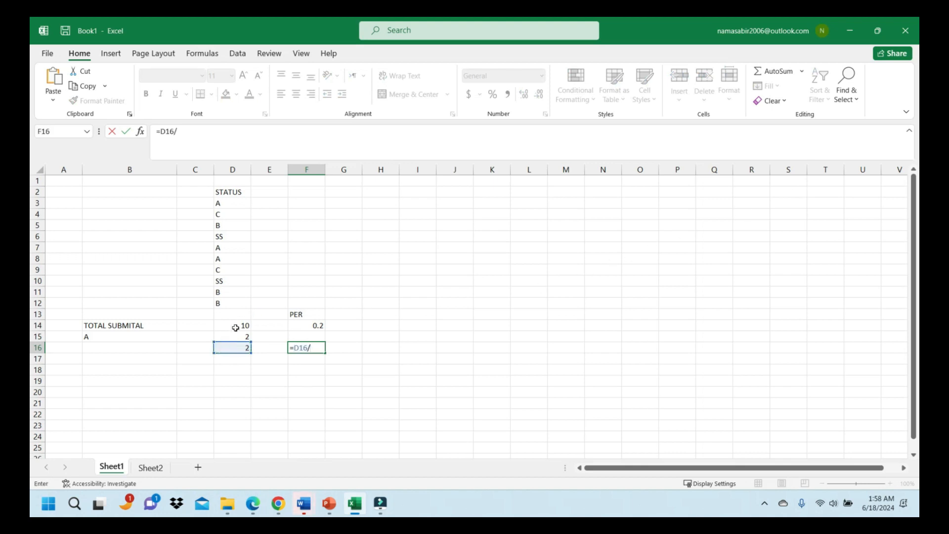
left_click(236, 328)
key("Return")
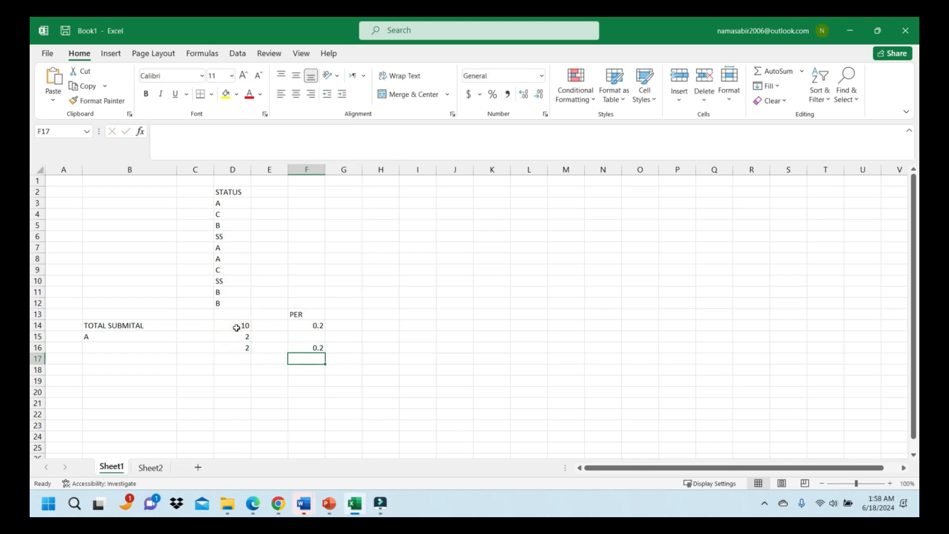
left_click(363, 337)
left_click(426, 295)
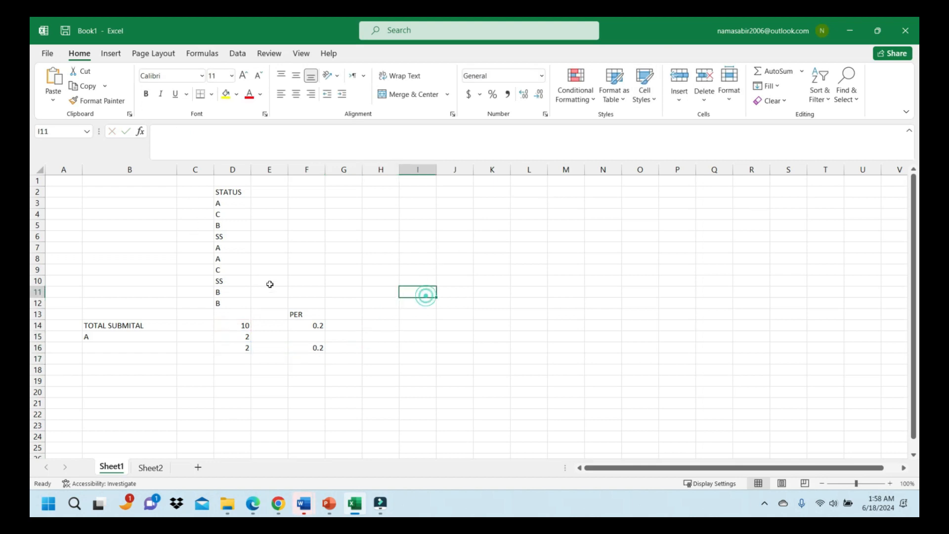
left_click(269, 281)
left_click(360, 248)
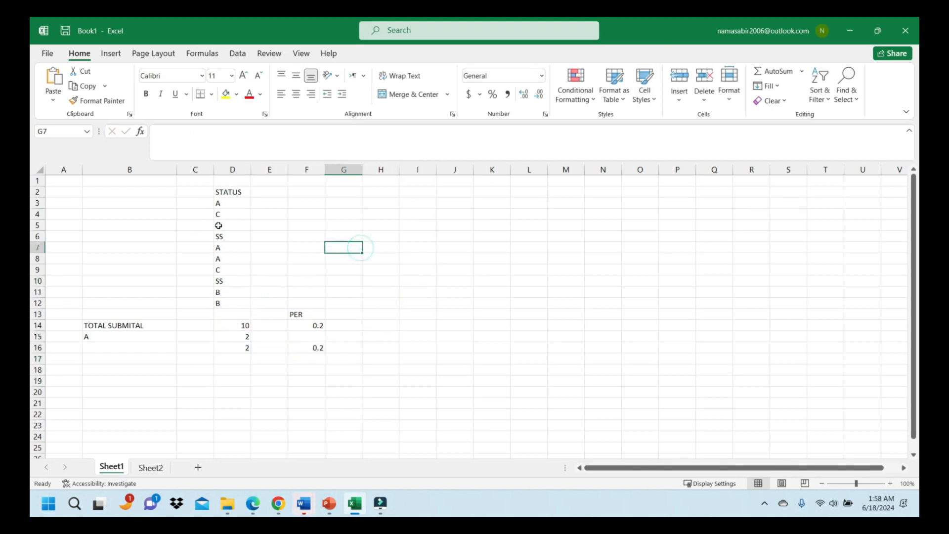
left_click(243, 278)
left_click(227, 325)
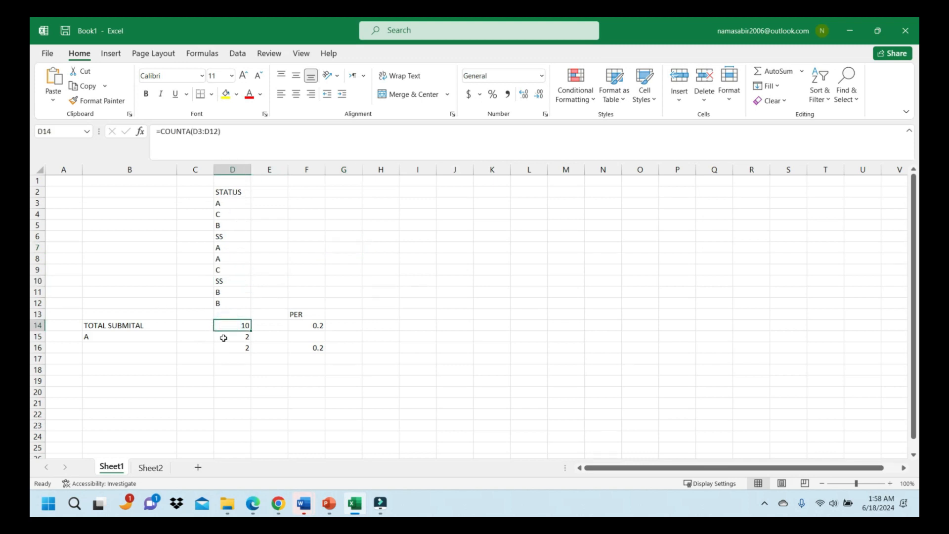
left_click(418, 314)
left_click(381, 281)
left_click(344, 270)
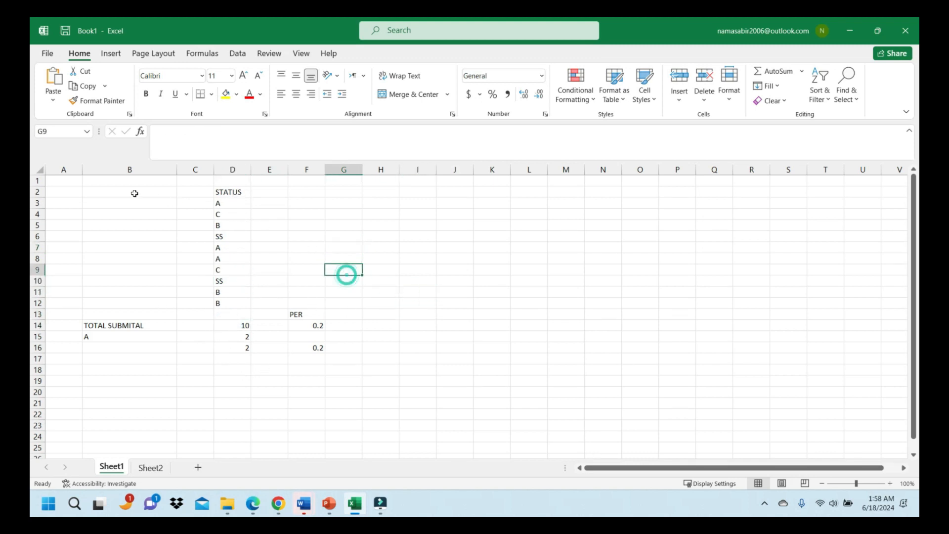
left_click(131, 192)
left_click(537, 270)
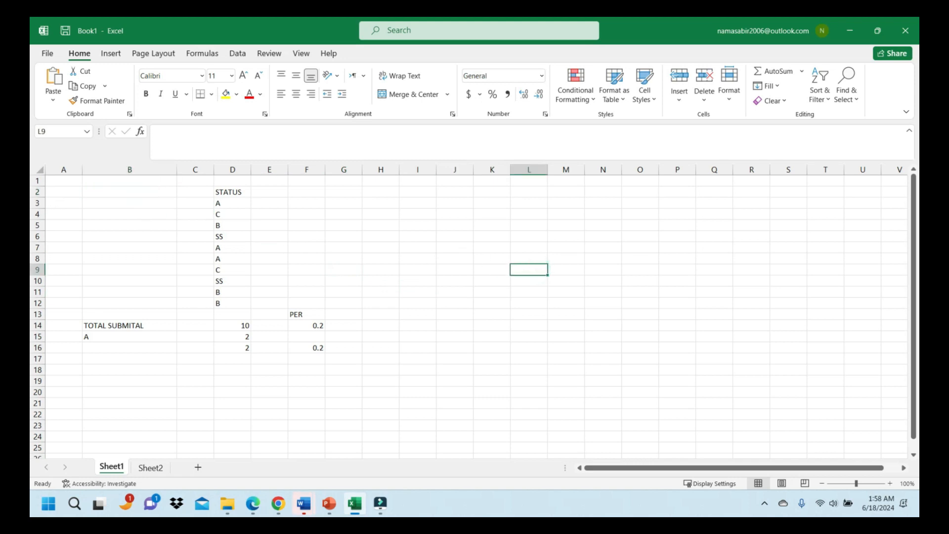
left_click(306, 276)
- Enter the title MASTER LOG in cell A1 and merge and center it across A1:U1
left_click(65, 181)
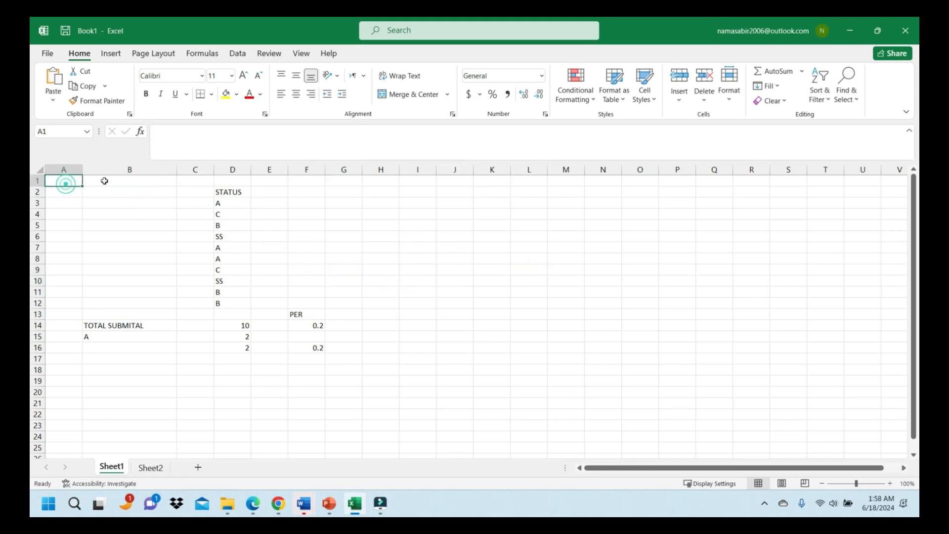
type("MASTER LOG")
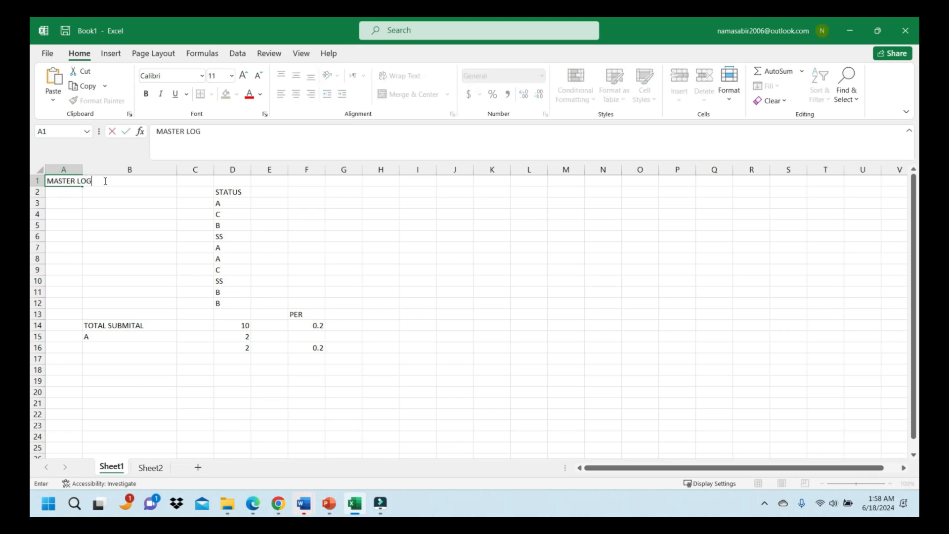
key("Return")
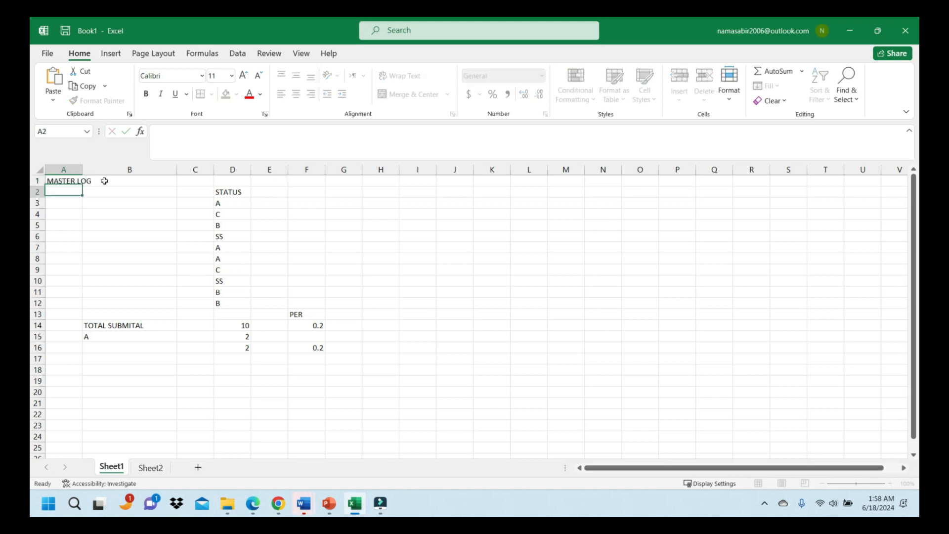
left_click_drag(233, 236, 232, 248)
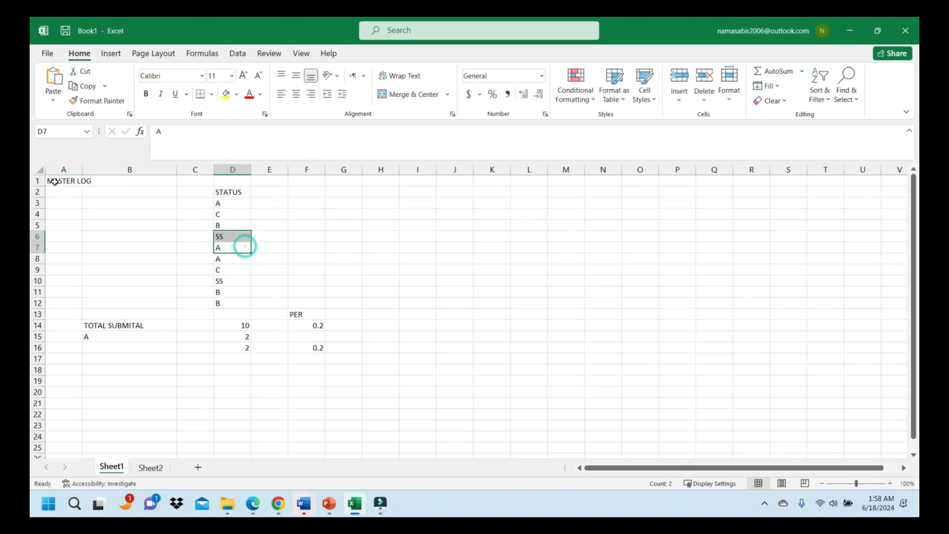
left_click_drag(71, 183, 870, 184)
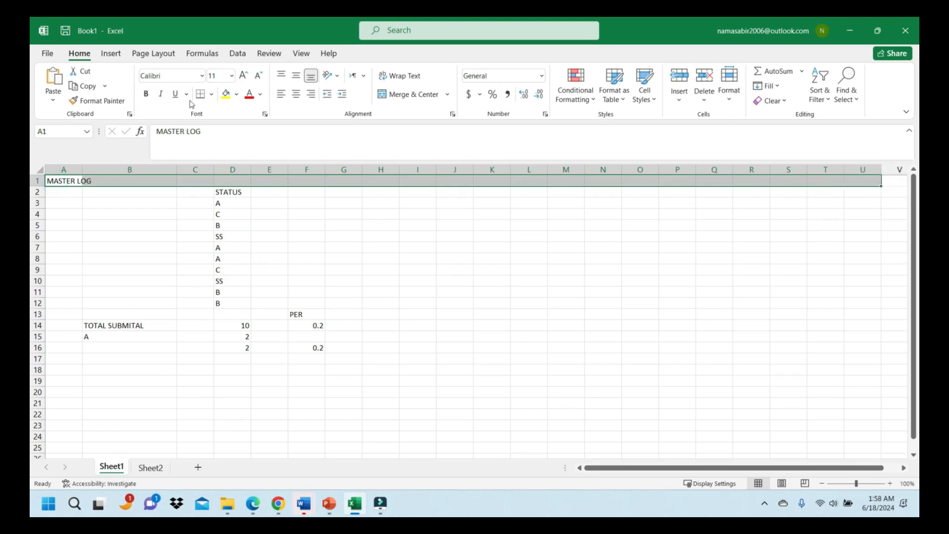
left_click(385, 94)
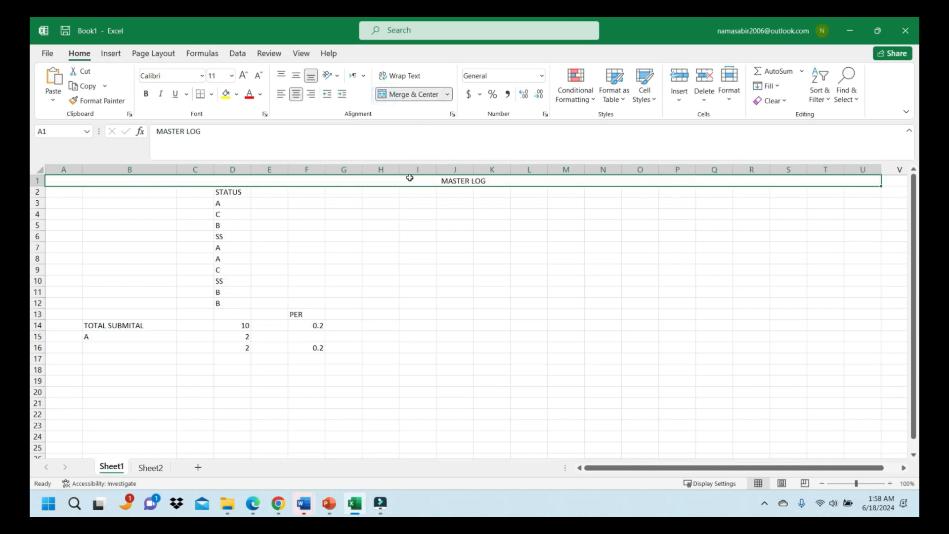
- Format the merged MASTER LOG title with a black fill and white text
left_click(237, 94)
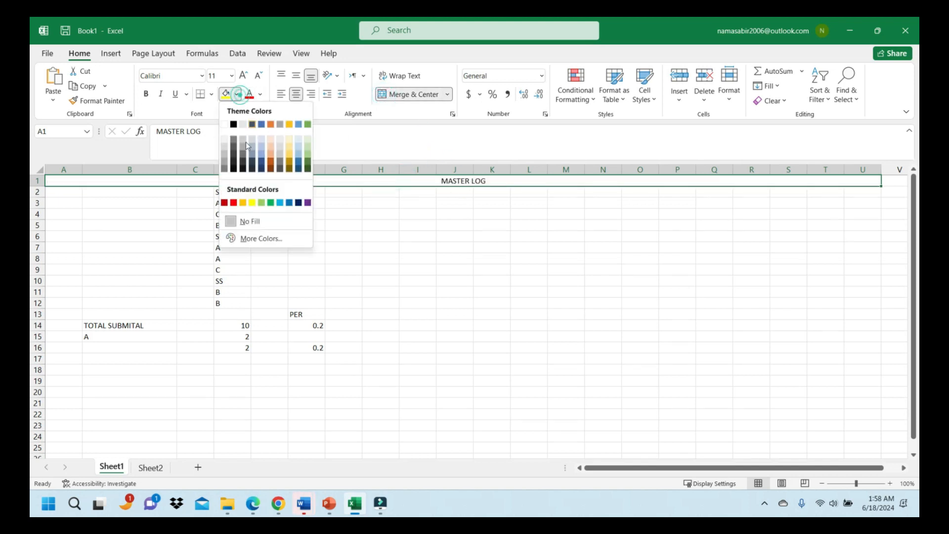
left_click(234, 124)
left_click(260, 94)
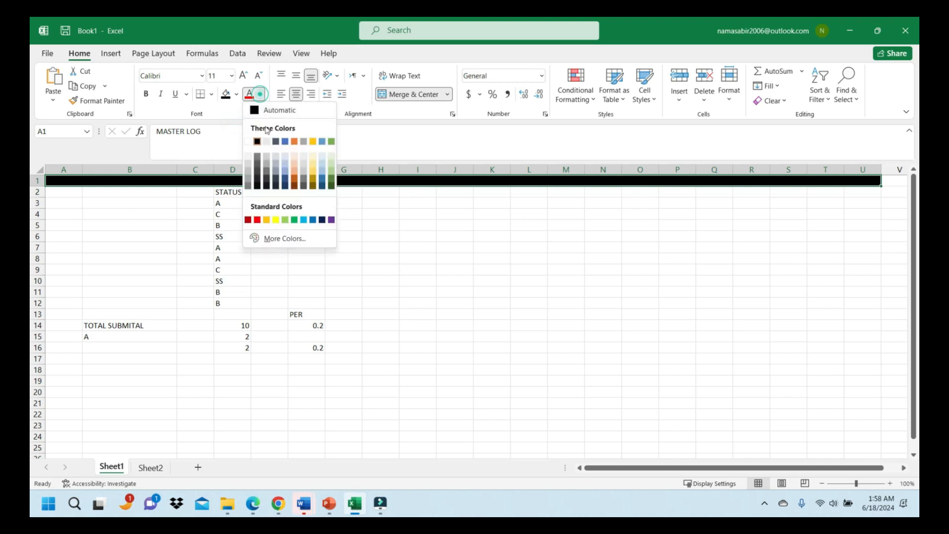
left_click(519, 244)
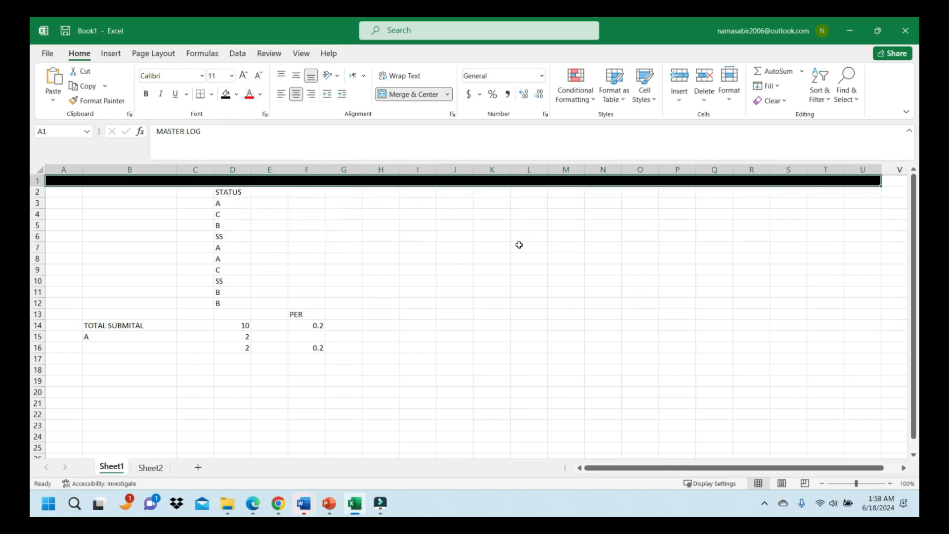
left_click(260, 94)
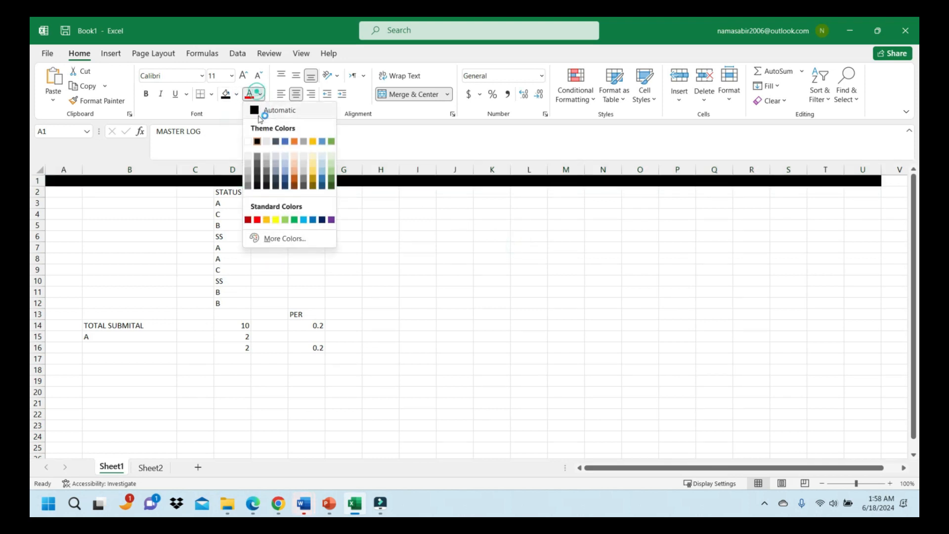
left_click(250, 139)
left_click(613, 260)
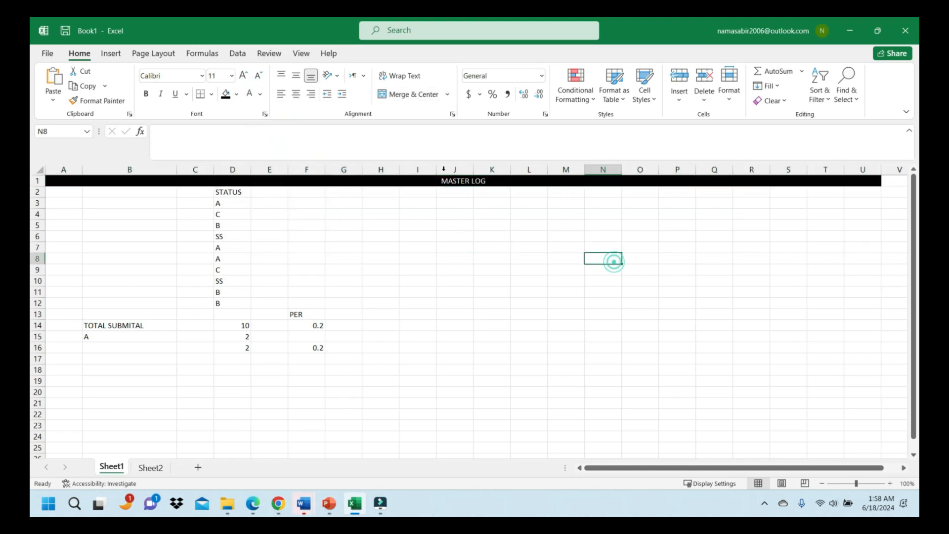
- Set the font size of the MASTER LOG title to 28
left_click(436, 180)
left_click(231, 75)
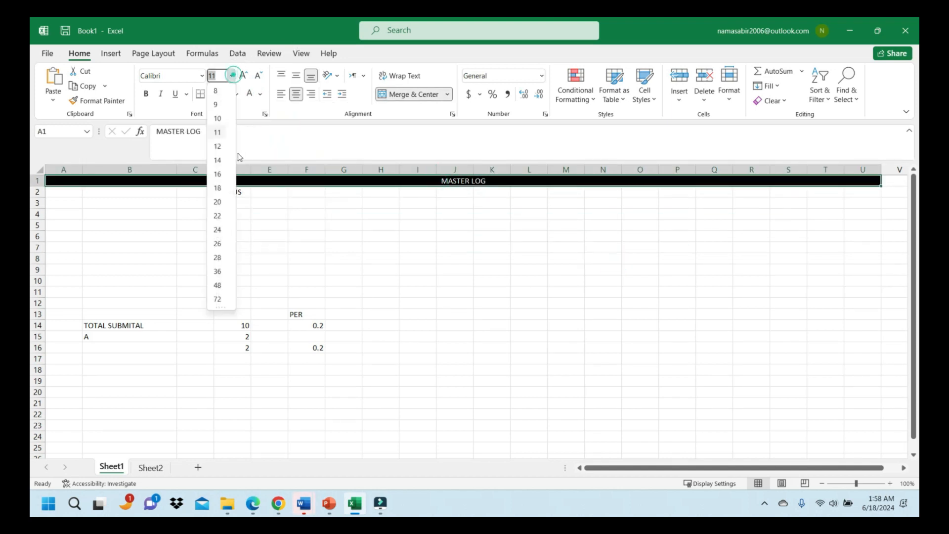
left_click(221, 257)
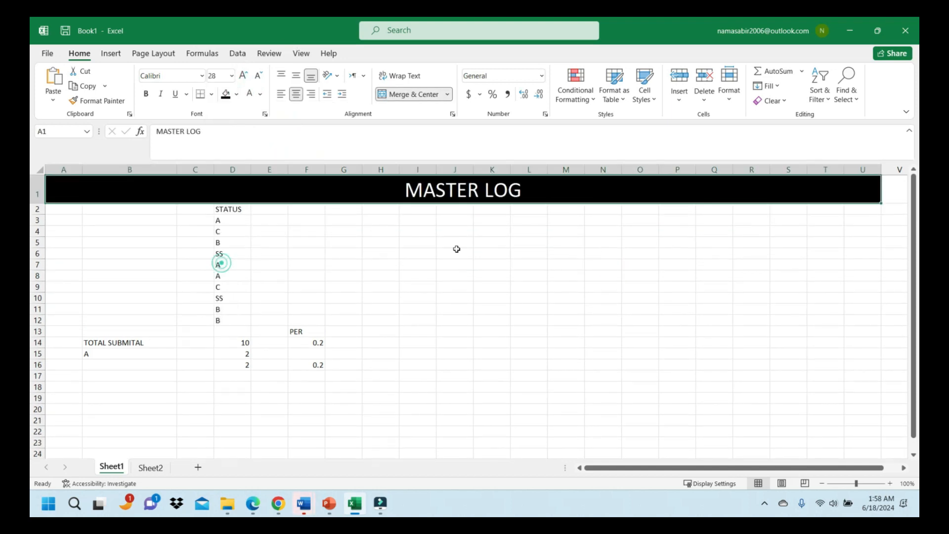
left_click(455, 248)
- Fill the header row cells A2:U2 with light orange
left_click(230, 239)
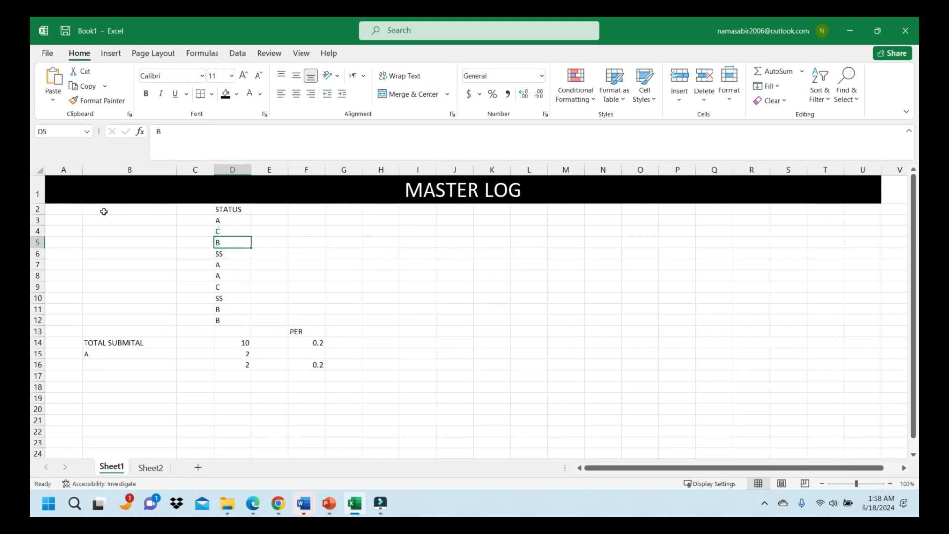
left_click_drag(74, 210, 854, 210)
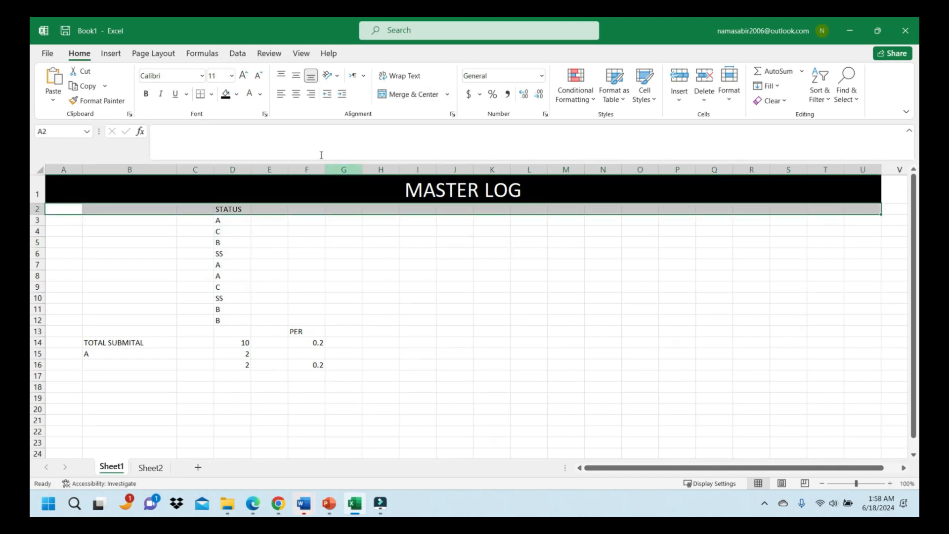
left_click(236, 94)
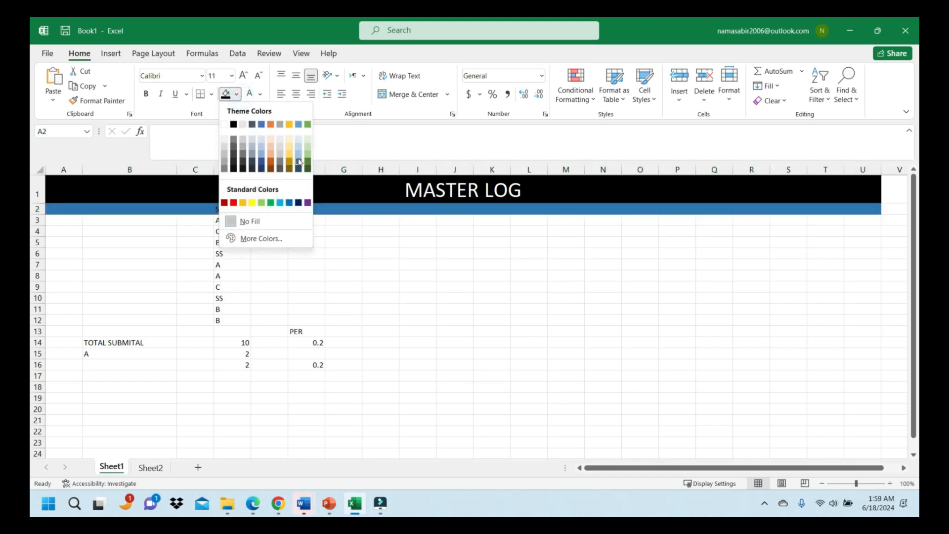
left_click(272, 151)
left_click(478, 306)
left_click(269, 254)
left_click(283, 262)
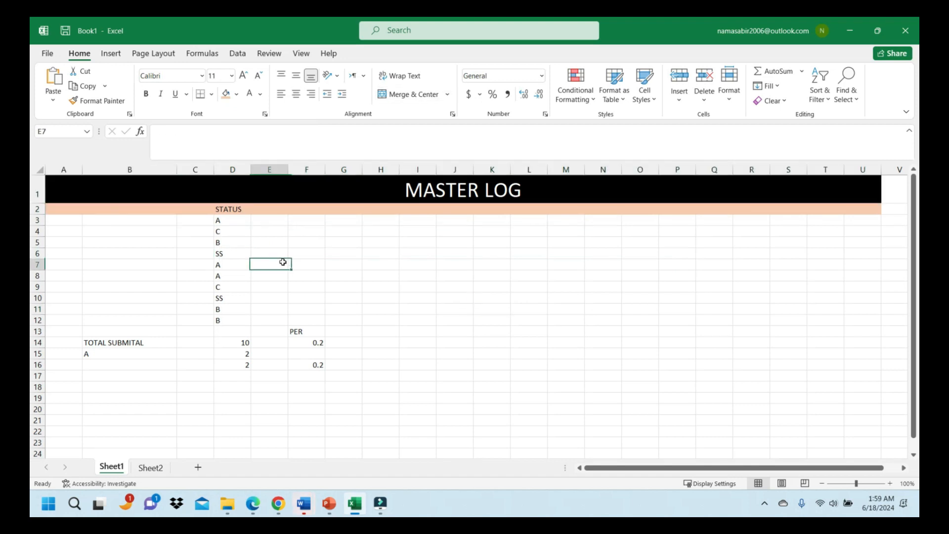
left_click(296, 255)
left_click(231, 229)
left_click(312, 296)
left_click(276, 247)
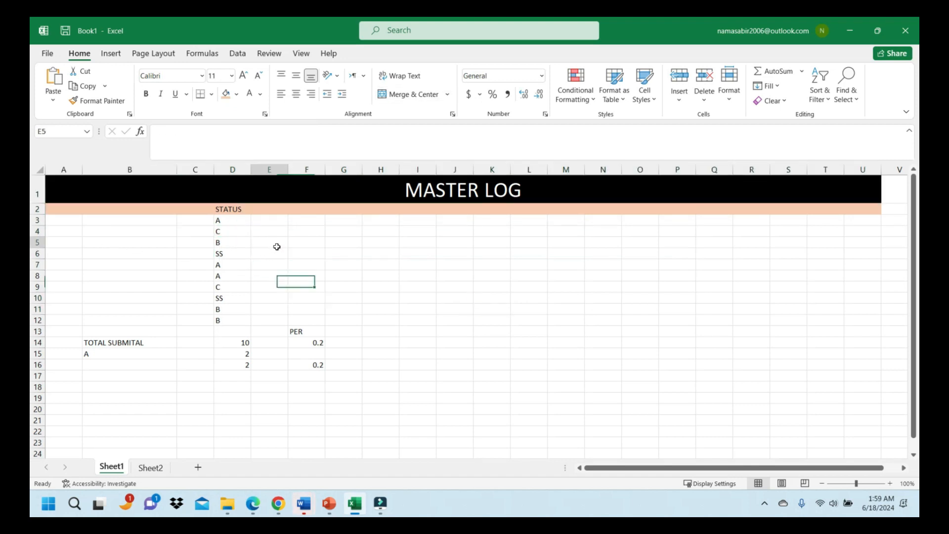
left_click(331, 324)
- Fill the TOTAL SUBMITAL row cells B14:D14 with the standard orange color
scroll(330, 324, "down", 1)
left_click(347, 333)
left_click(186, 322)
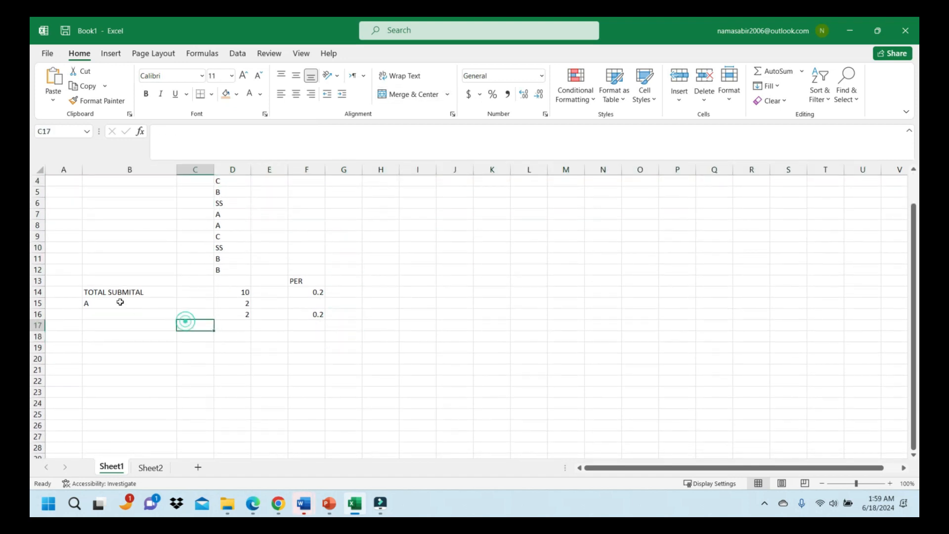
left_click_drag(89, 293, 235, 292)
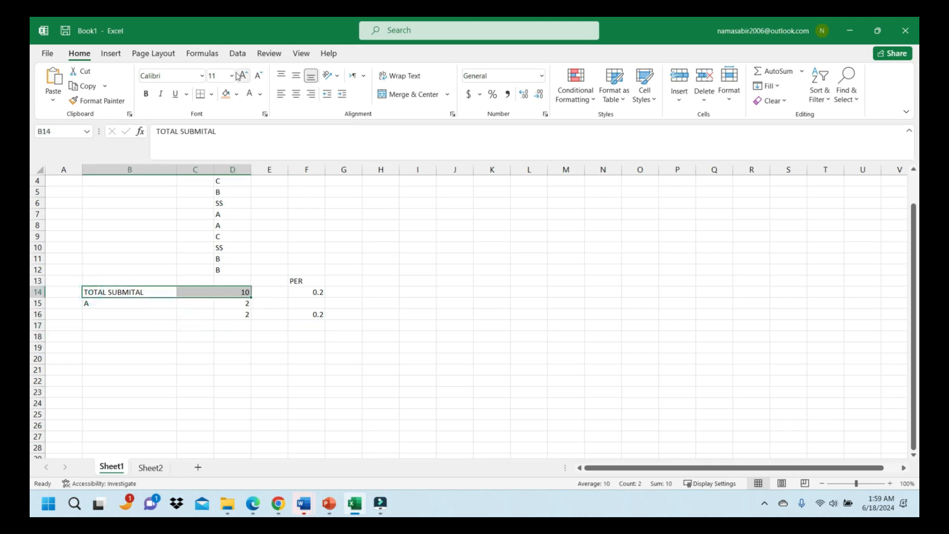
left_click(237, 94)
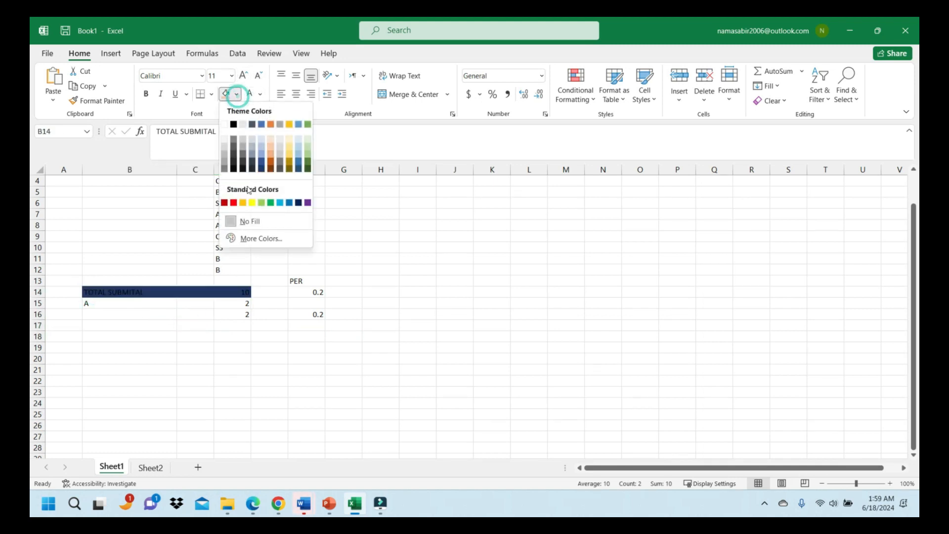
left_click(244, 203)
left_click(418, 289)
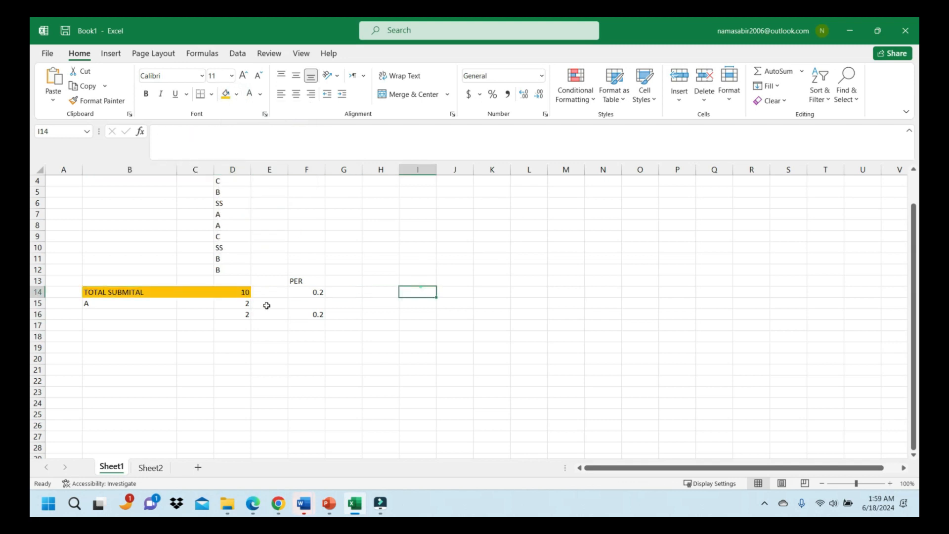
- Fill the status A row cells B15:D15 with the standard green color
left_click(200, 313)
left_click_drag(105, 306, 245, 305)
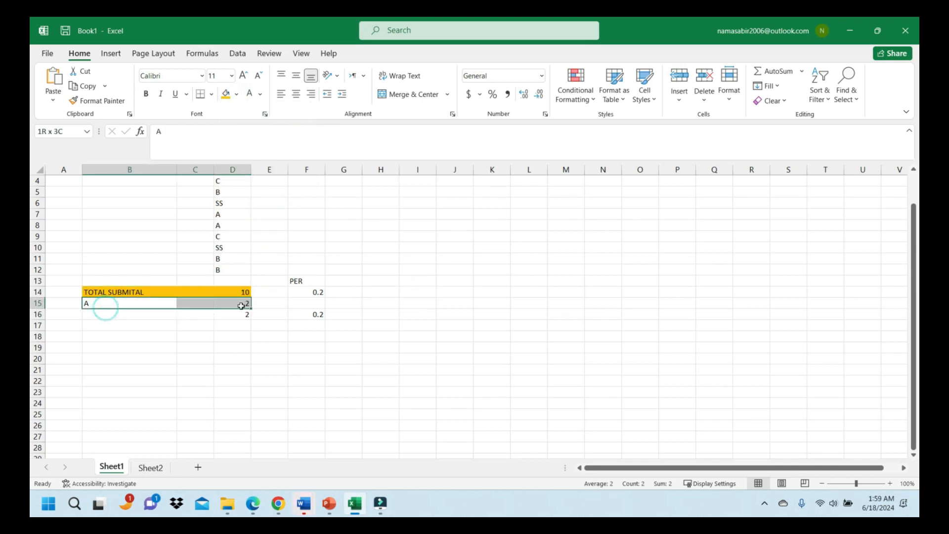
left_click(237, 95)
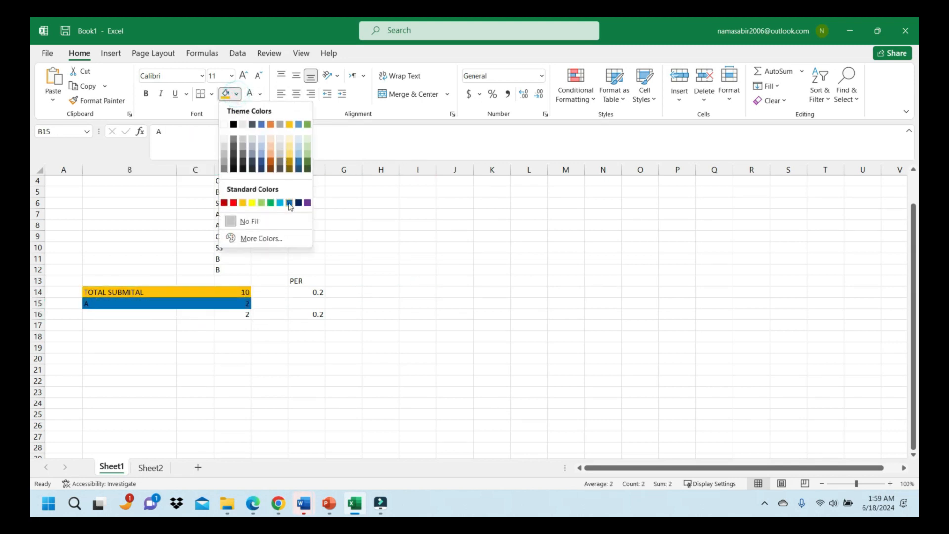
left_click(288, 204)
left_click(454, 232)
- Fill the PER heading in cell F13 with the same light orange as the header row
left_click(305, 280)
left_click(297, 327)
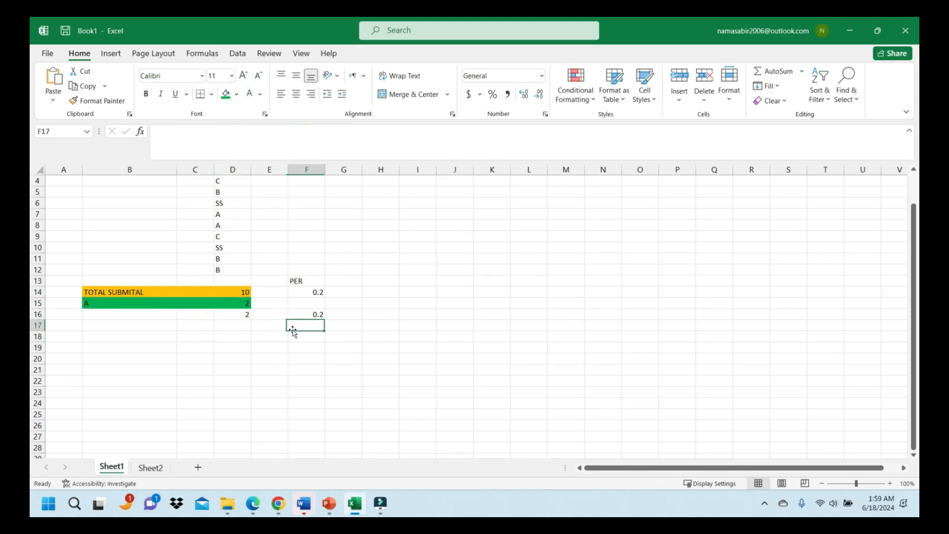
scroll(297, 326, "up", 1)
mouse_move(295, 331)
left_mouse_down()
mouse_move(324, 338)
mouse_move(306, 331)
left_mouse_up()
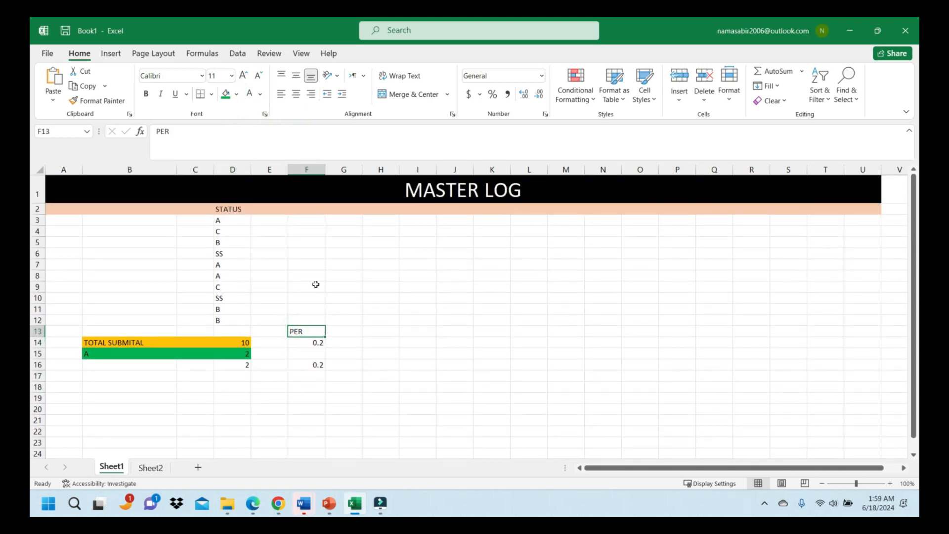
left_click(236, 94)
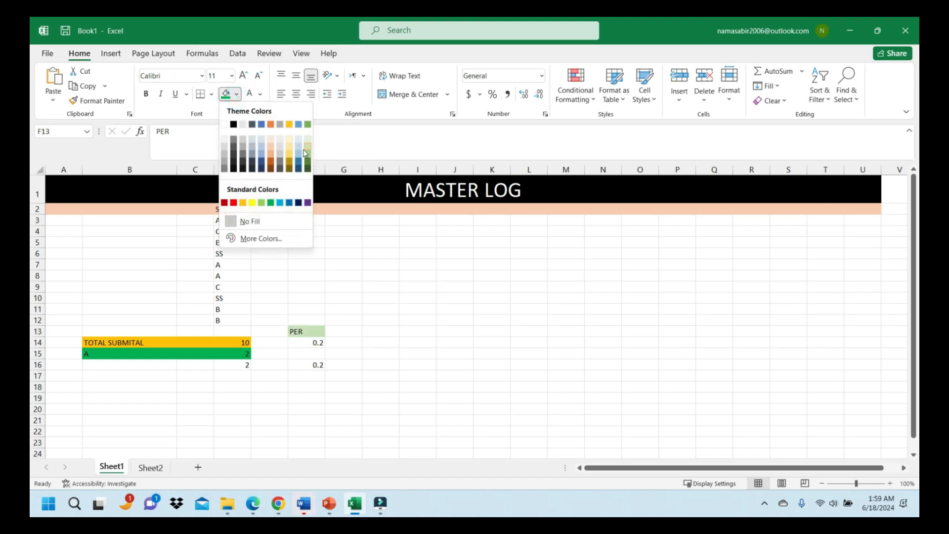
left_click(271, 149)
left_click(516, 244)
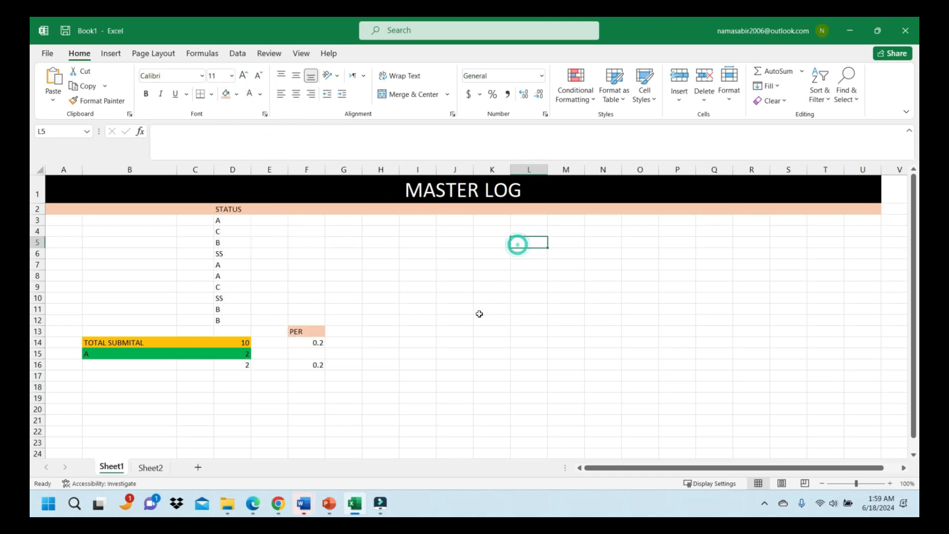
left_click(492, 293)
left_click(316, 256)
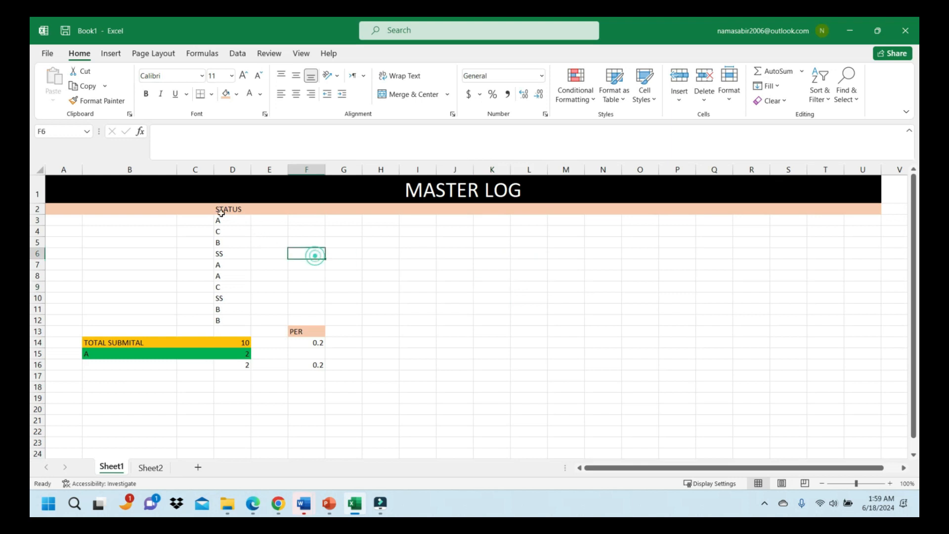
left_click(466, 336)
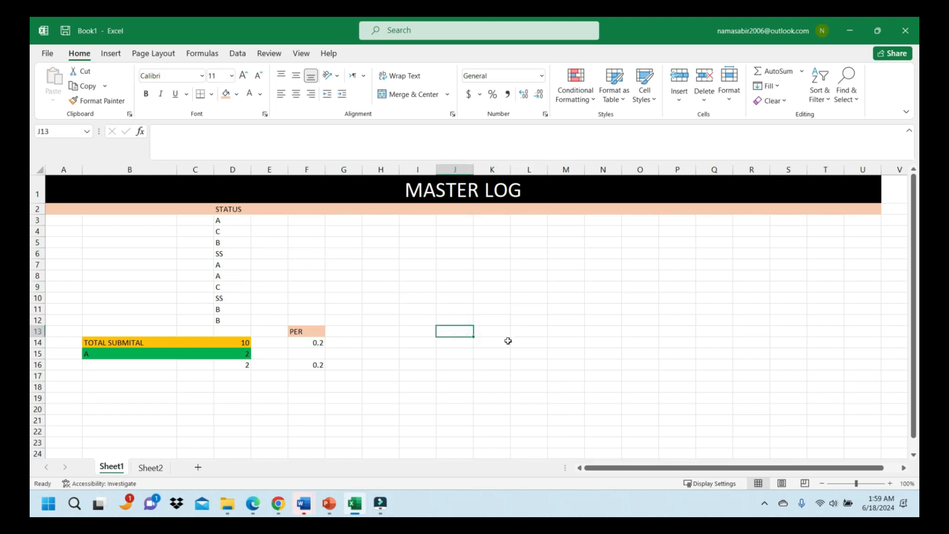
left_click(402, 263)
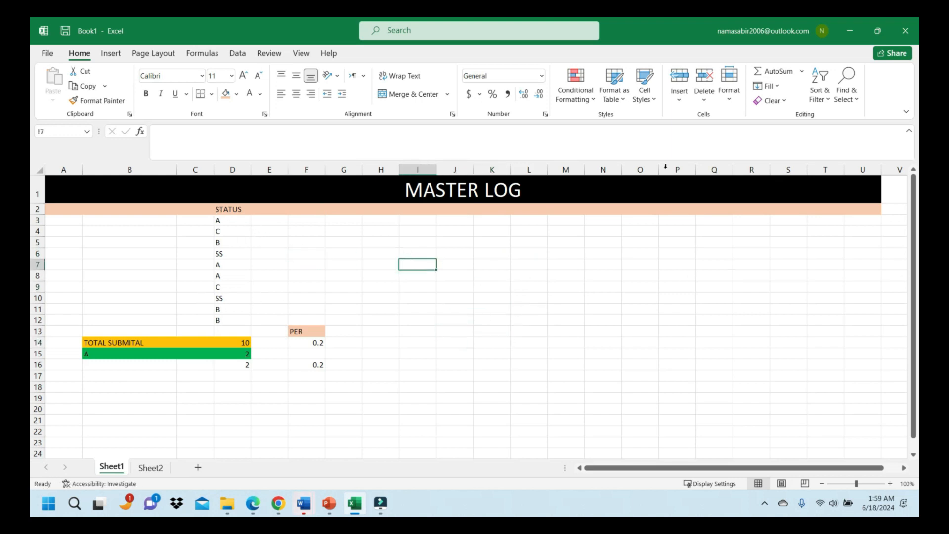
left_click(430, 342)
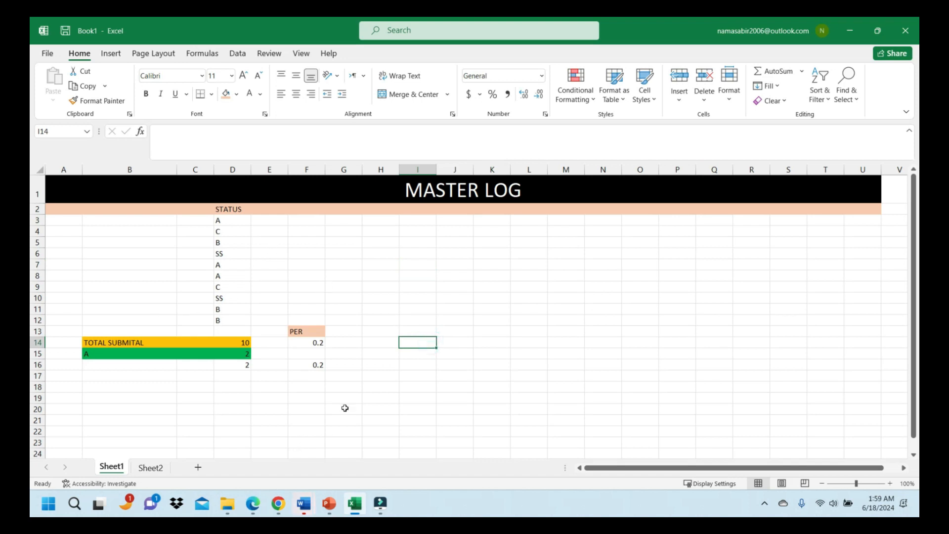
left_click(452, 343)
left_click(440, 297)
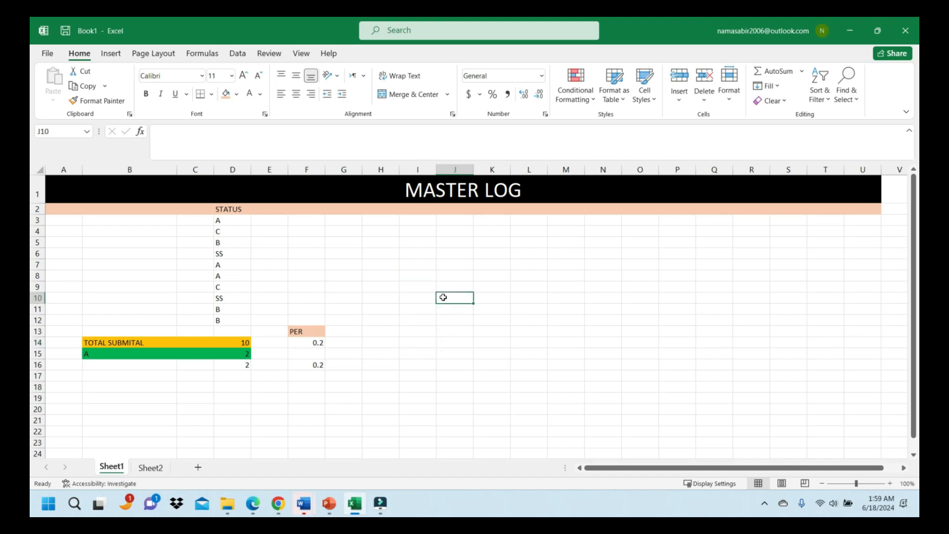
scroll(440, 308, "down", 2)
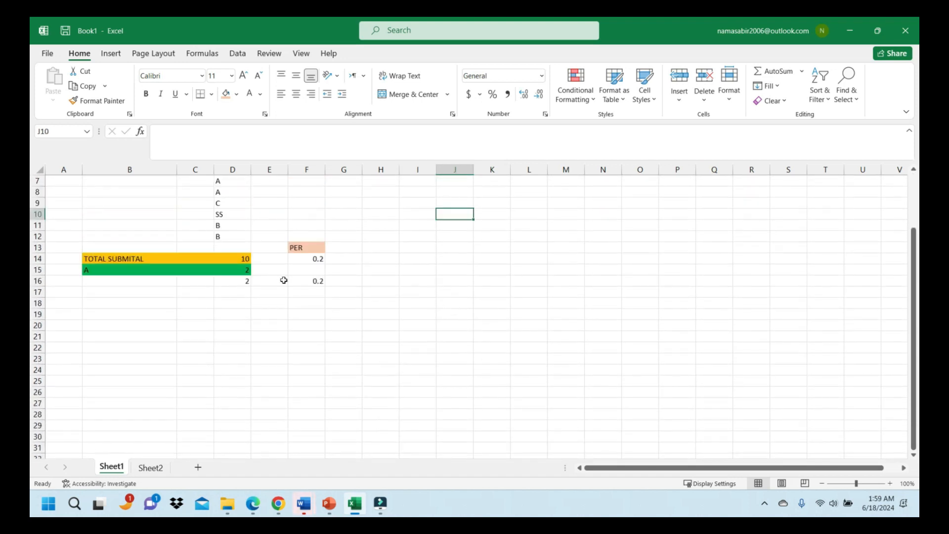
scroll(282, 278, "up", 2)
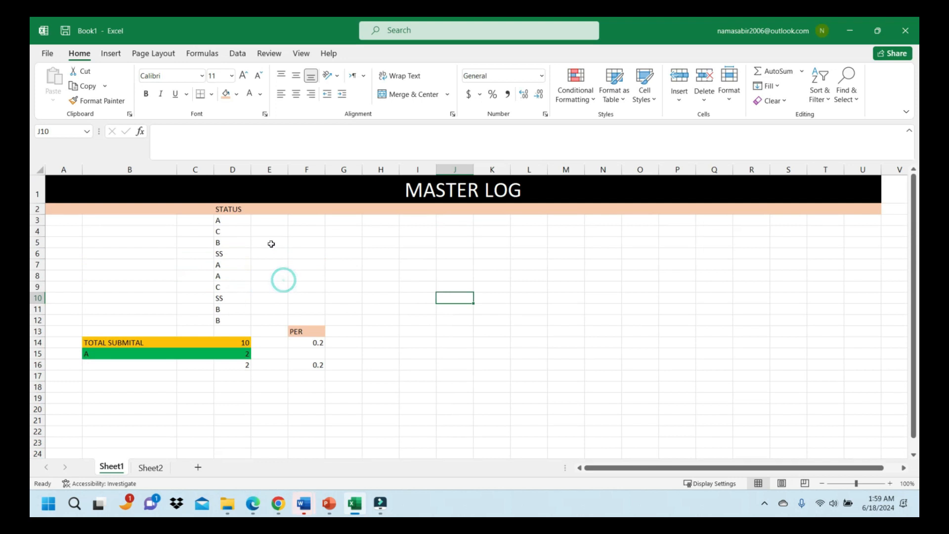
left_click(387, 333)
left_click(424, 286)
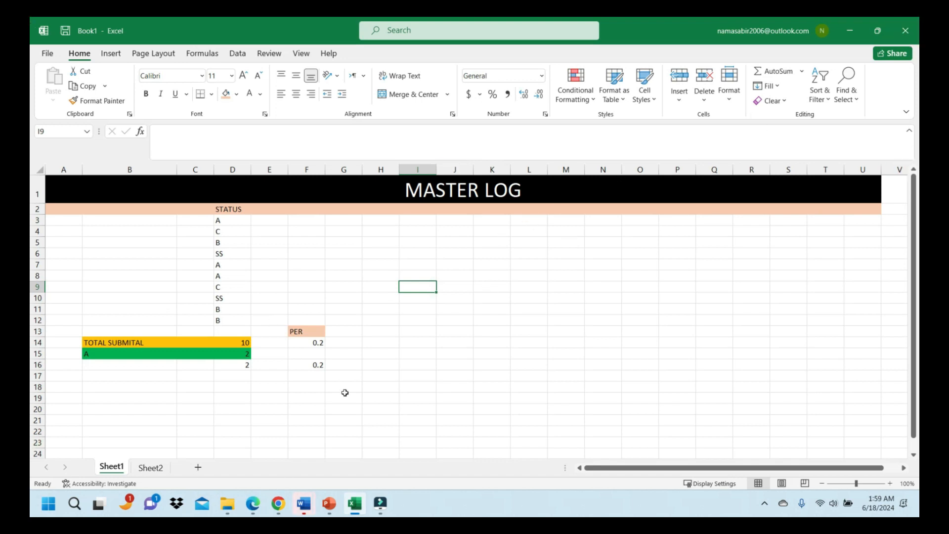
left_click(381, 332)
left_click(381, 342)
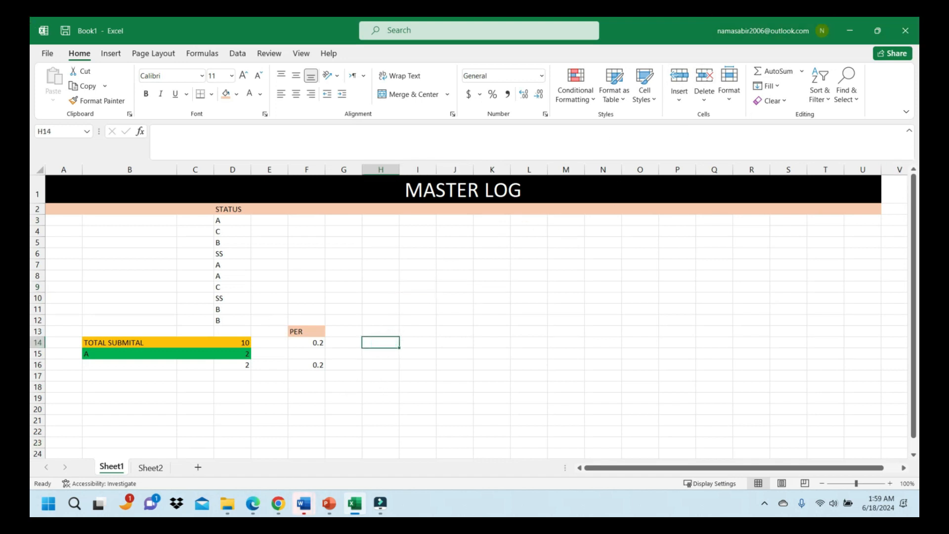